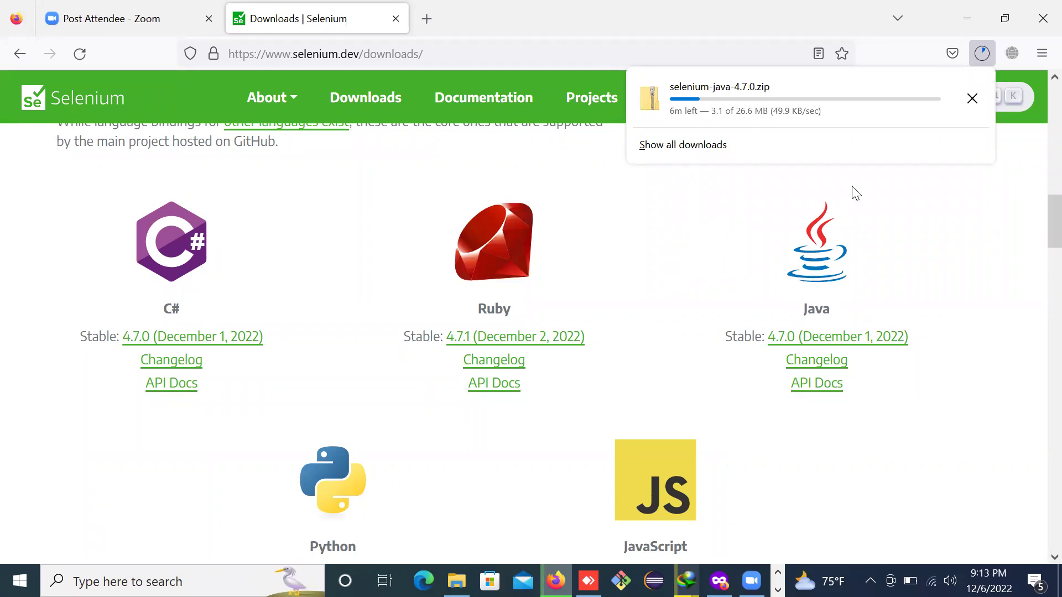
Switch to File Explorer and open the Selenium folder on Local Disk (D:) in a maximized window.
left_click(721, 255)
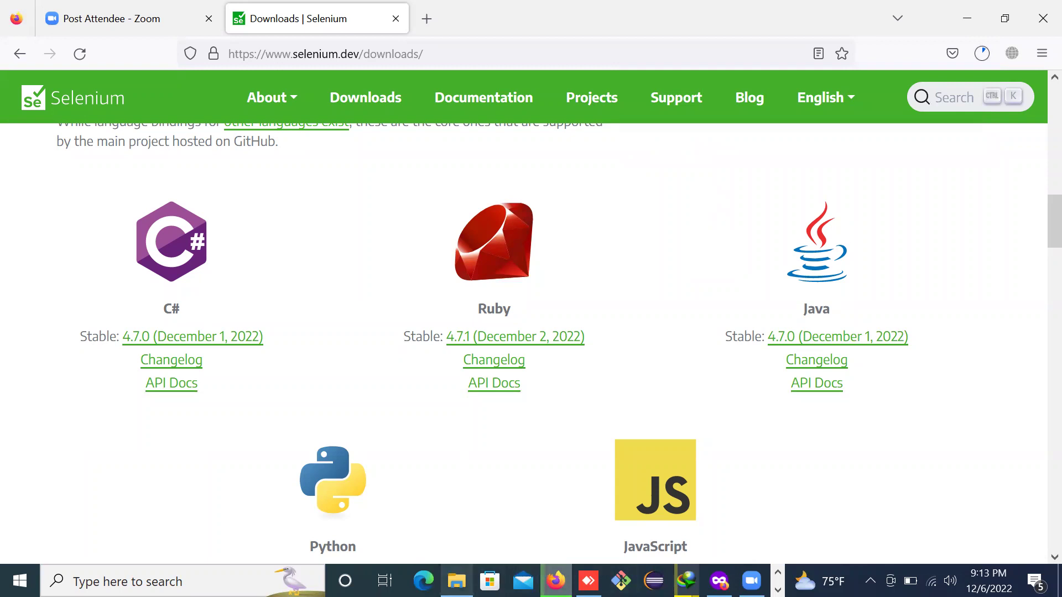
mouse_move(719, 581)
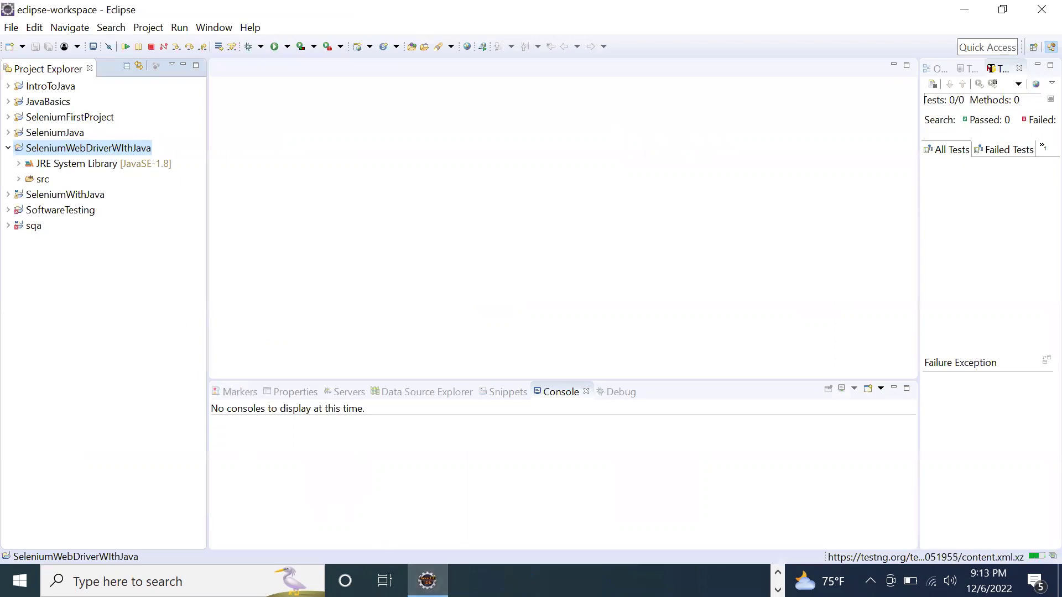
key("super+e")
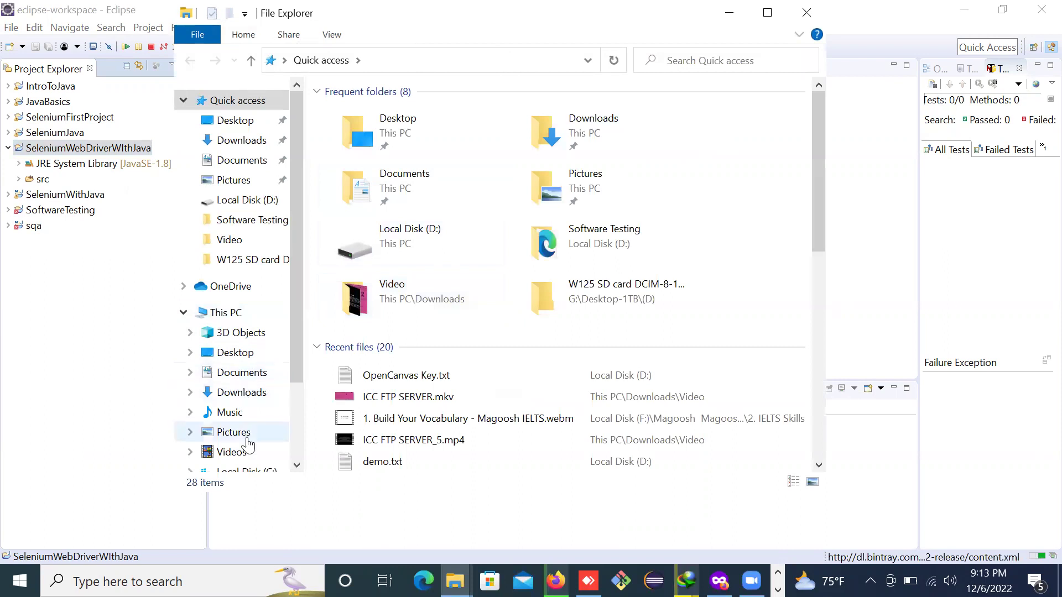
scroll(293, 376, "down", 5)
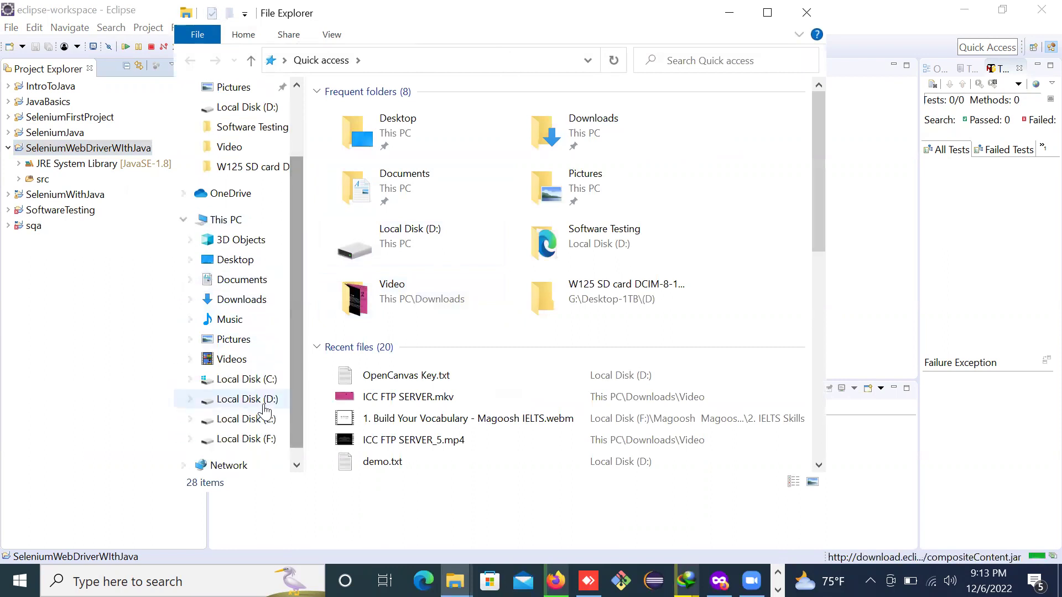
left_click(259, 401)
double_click(366, 185)
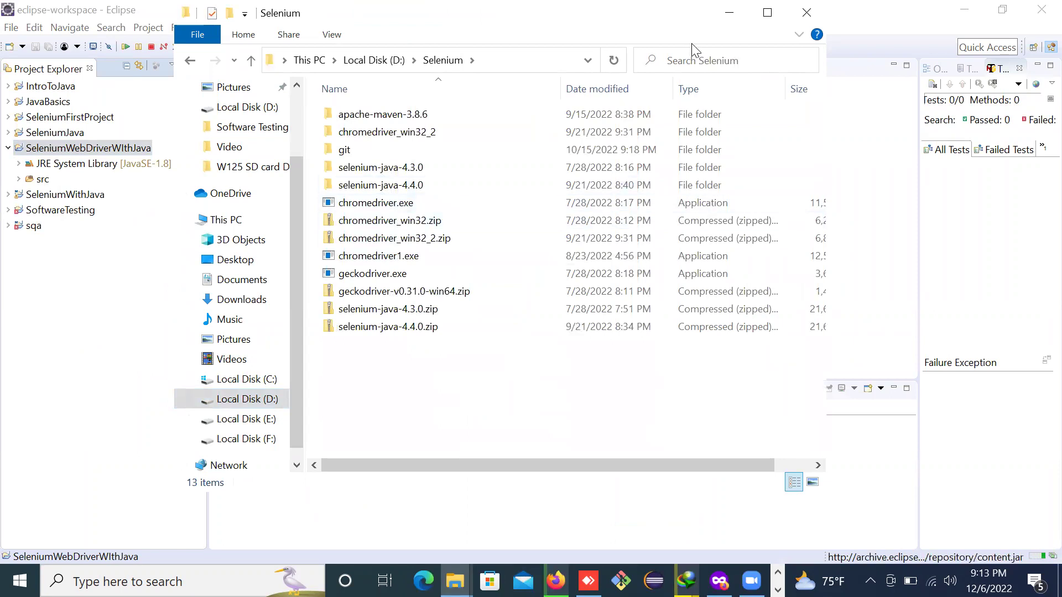
left_click(767, 12)
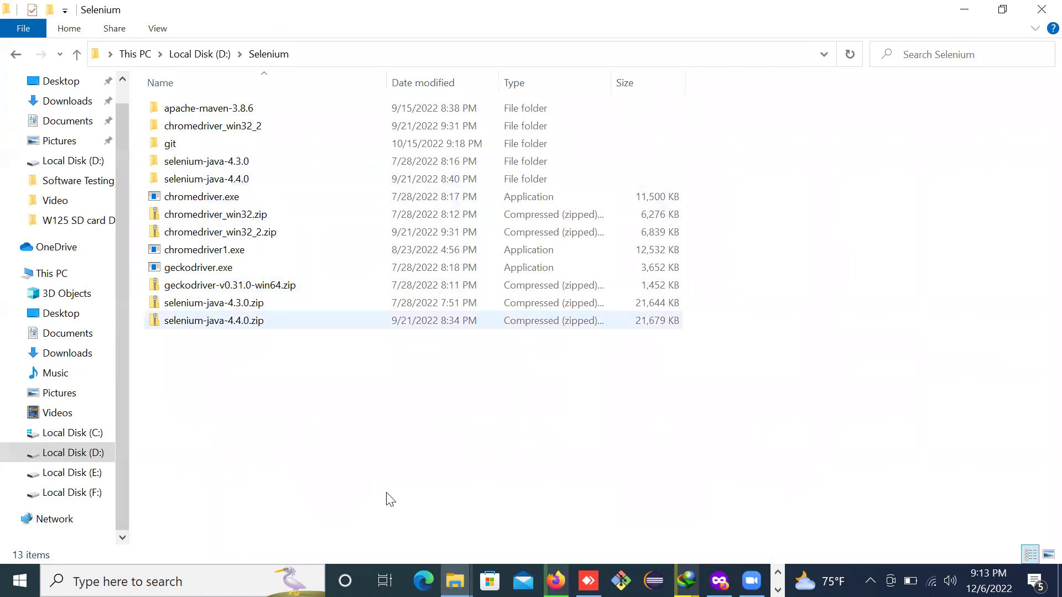
left_click(556, 581)
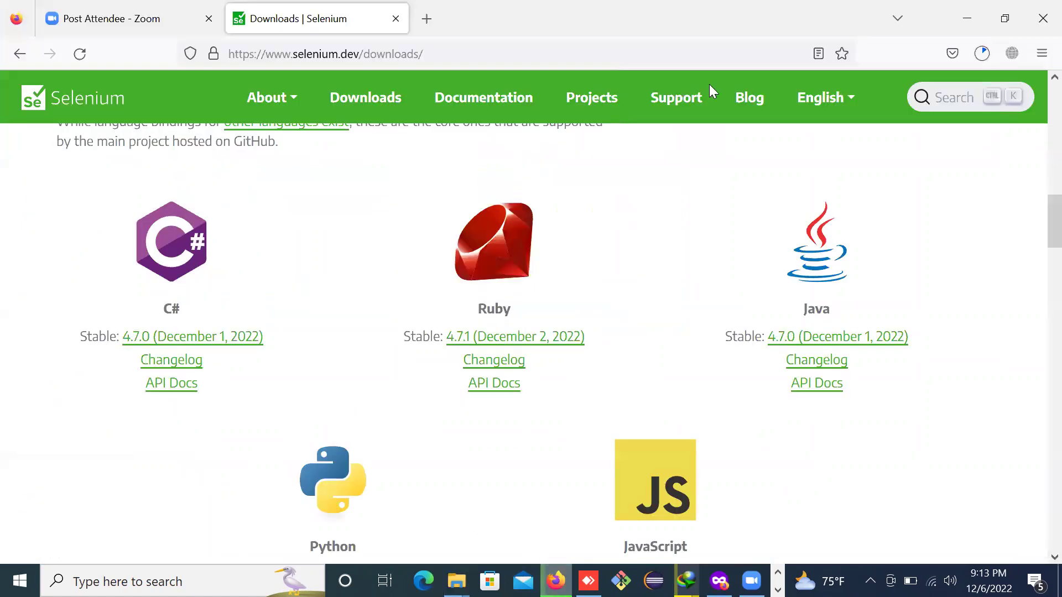
left_click(961, 7)
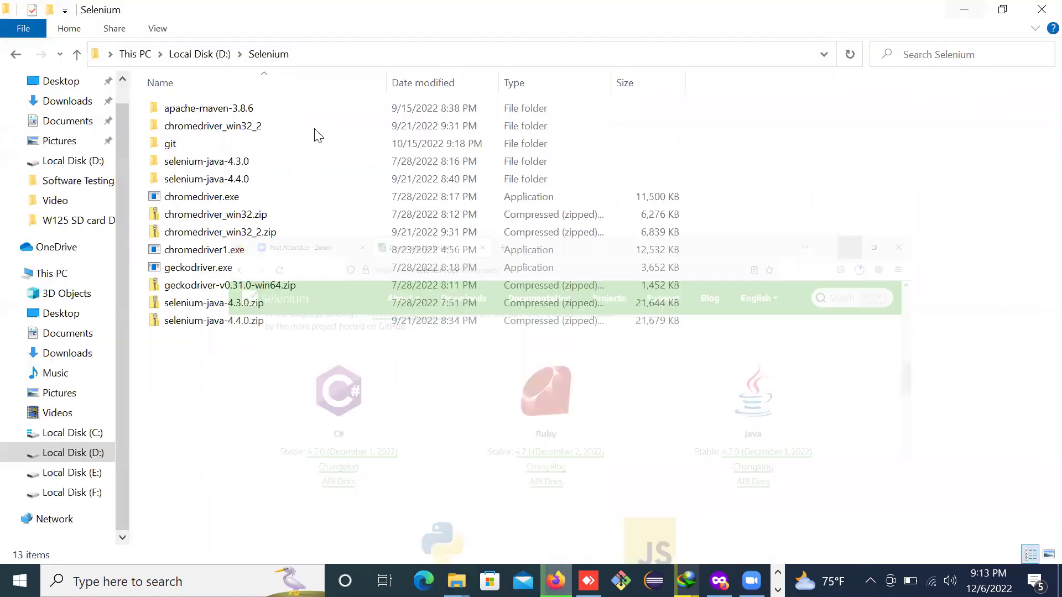
Examine the JAR files in the selenium-java-4.4.0 folder and in its lib subfolder.
double_click(217, 185)
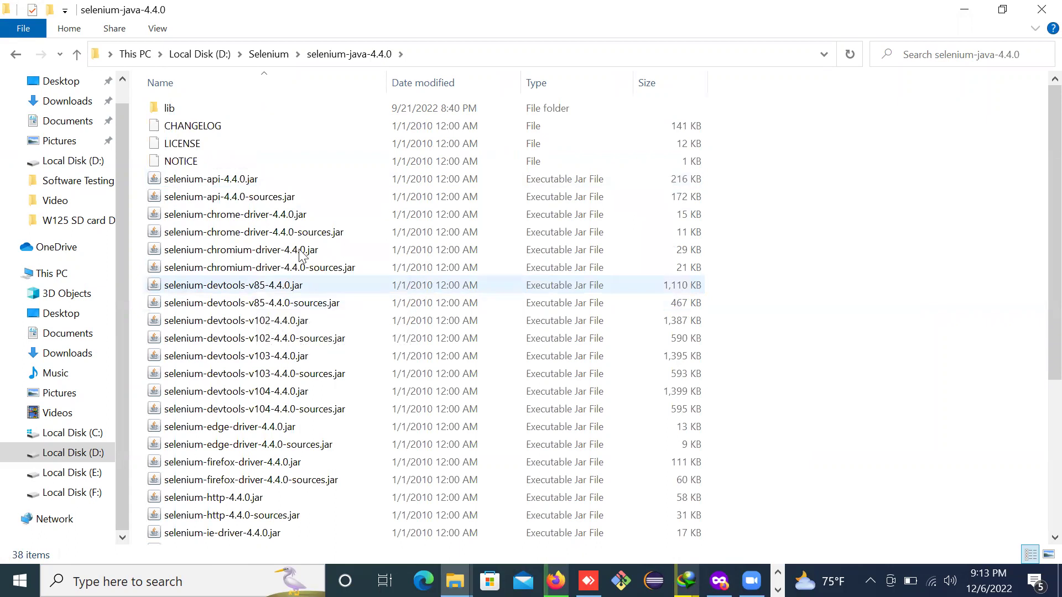
left_click(249, 181)
key("shift+Down")
key("shift+Down")
key("shift+Down")
key("shift+Down")
key("shift+Down")
key("shift+Down")
key("shift+Down")
key("shift+Down")
key("shift+Down")
key("shift+Down")
key("shift+Down")
key("shift+Down")
key("shift+Down")
key("shift+Down")
key("shift+Down")
key("shift+Down")
key("shift+Down")
key("shift+Down")
key("shift+Down")
key("shift+Down")
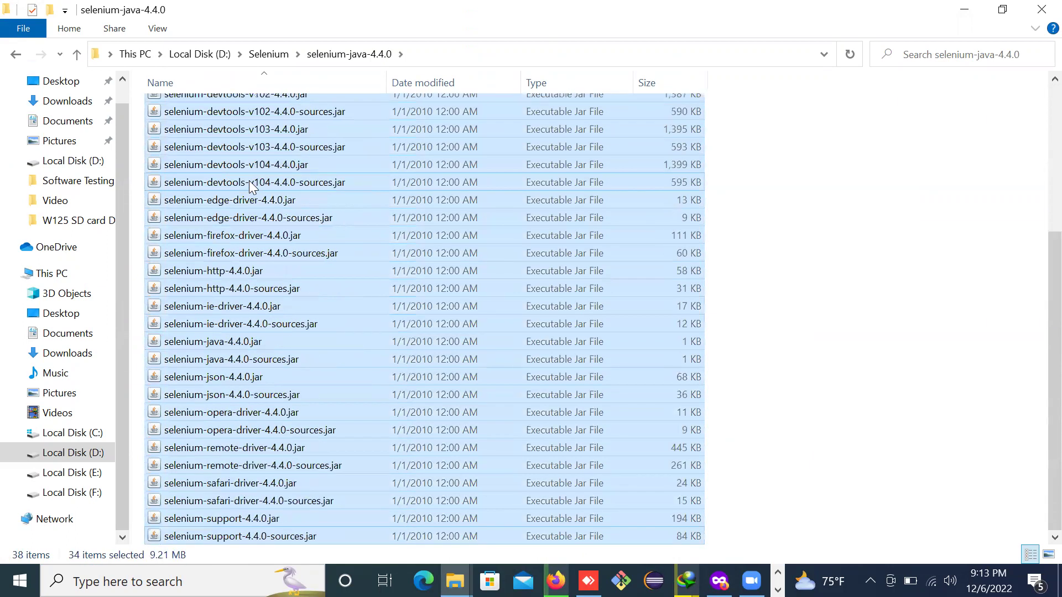
scroll(1038, 179, "up", 1)
scroll(1038, 180, "up", 4)
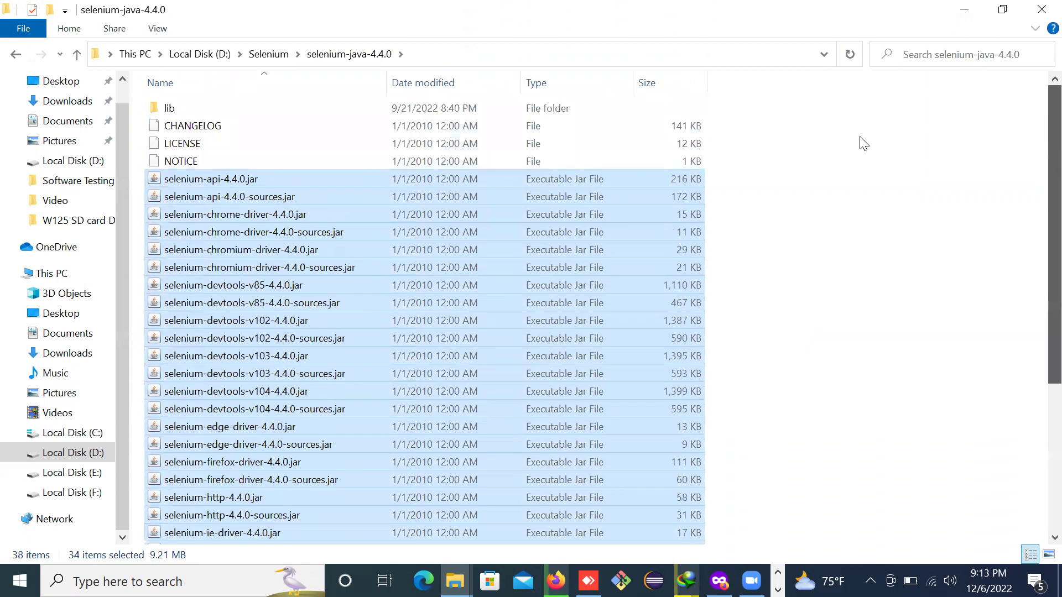
double_click(177, 112)
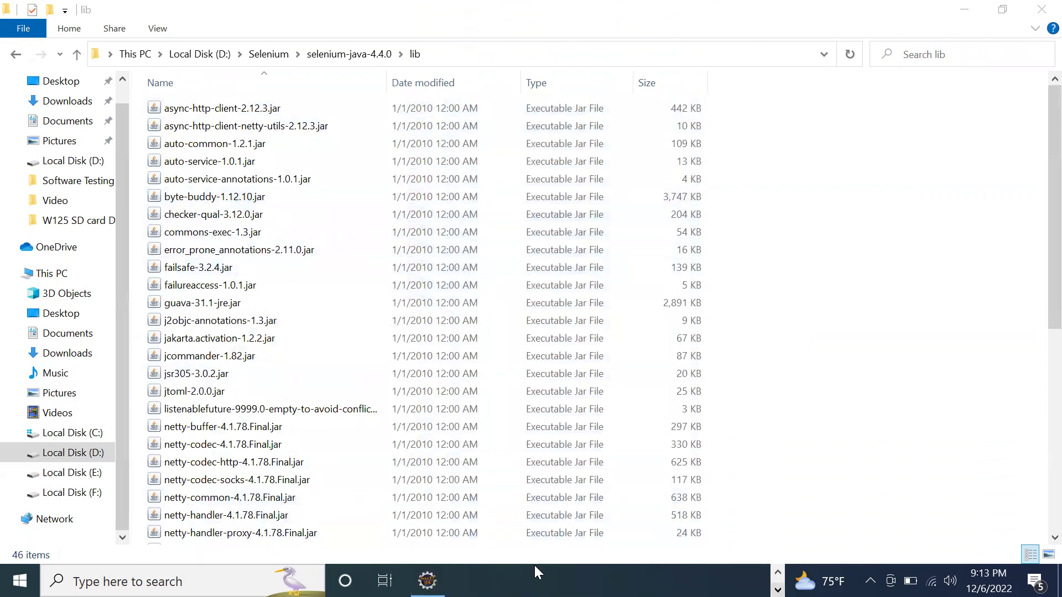
Switch to Eclipse and open the Java Build Path library settings of the SeleniumWebDriverWIthJava project.
left_click(427, 581)
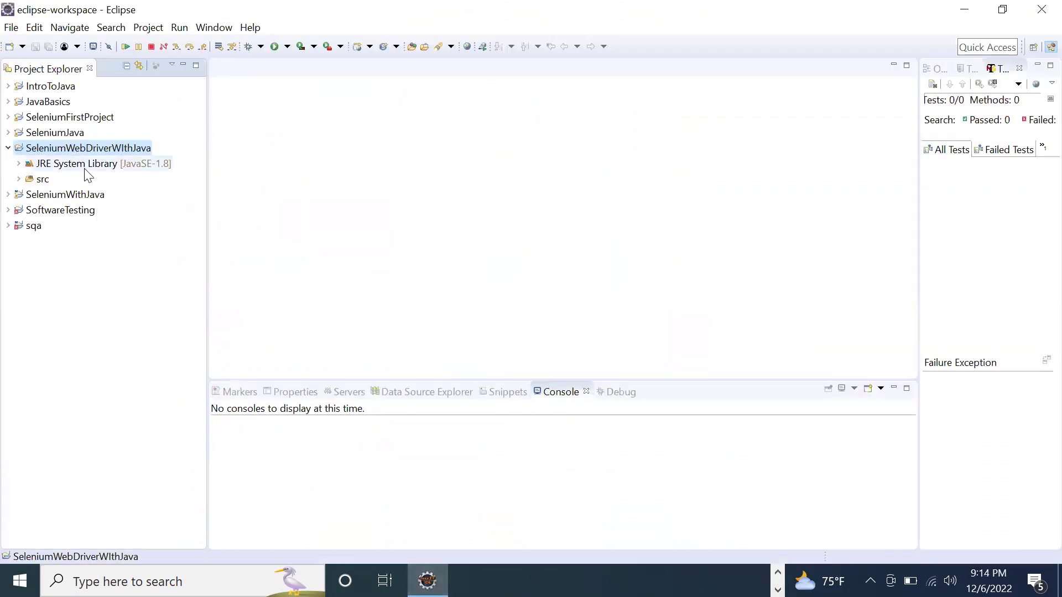
right_click(59, 155)
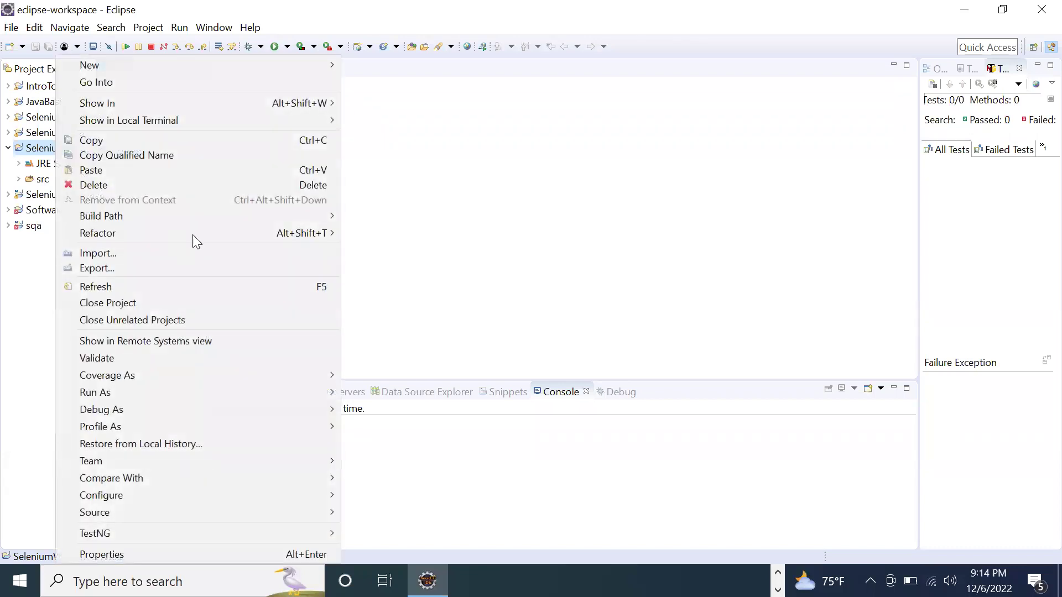
mouse_move(292, 214)
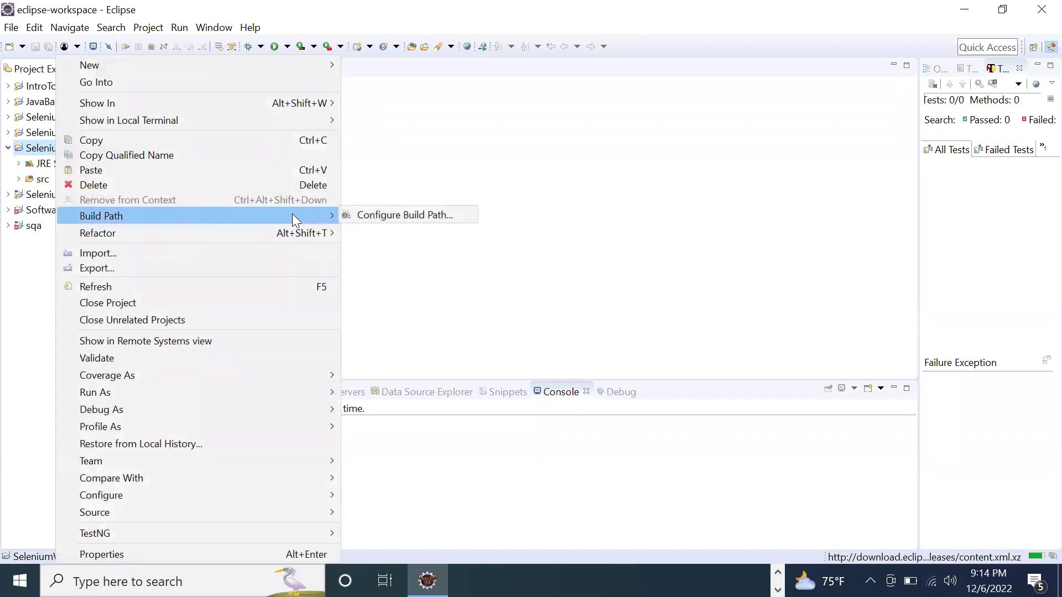
left_click(373, 215)
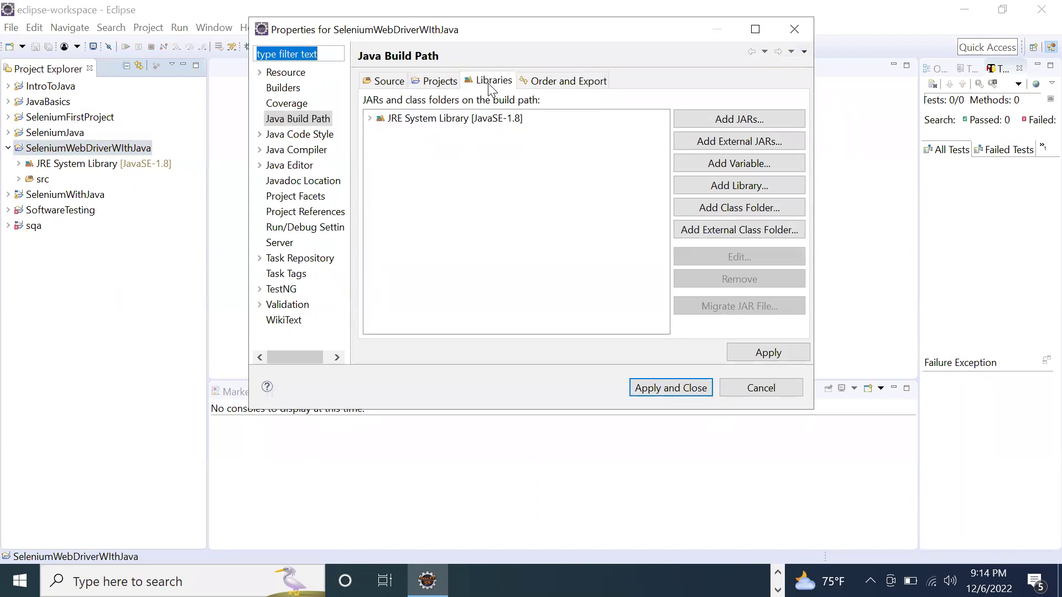
left_click(450, 82)
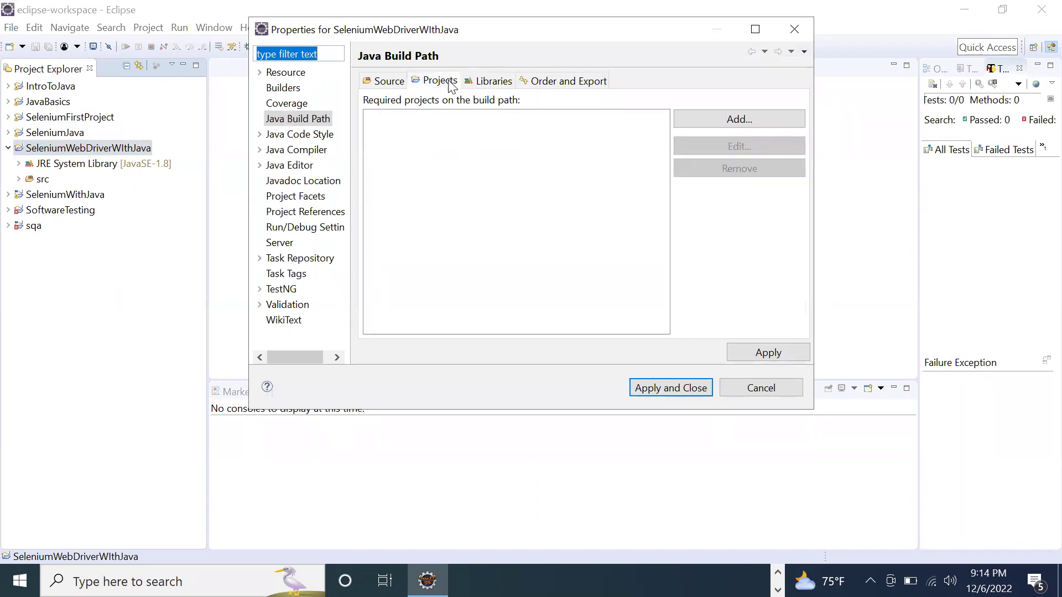
left_click(481, 83)
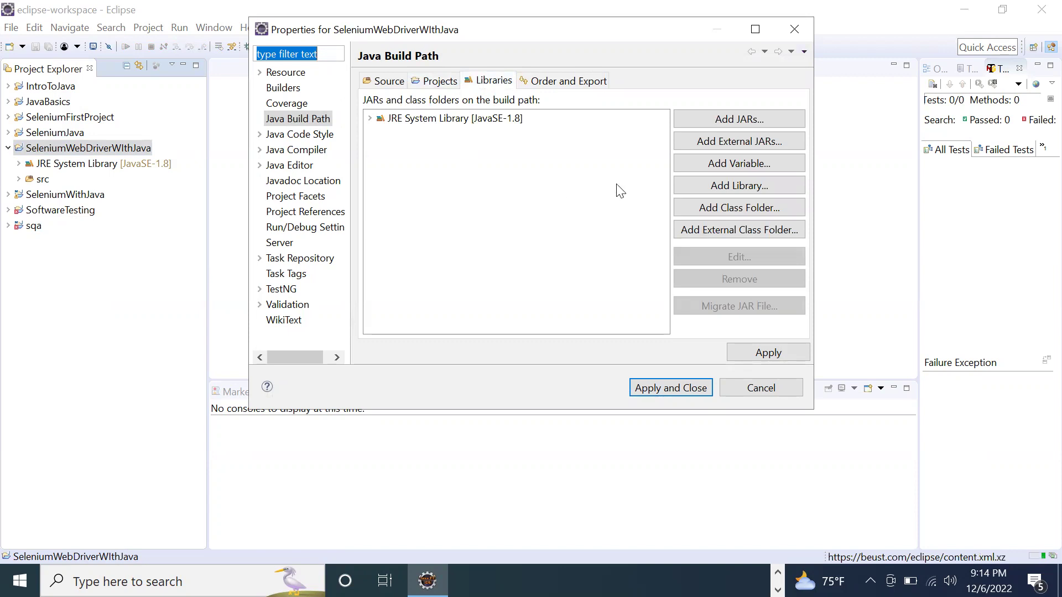
Add all JAR files directly inside D:\Selenium\selenium-java-4.4.0 to the build path as external JARs.
left_click(738, 143)
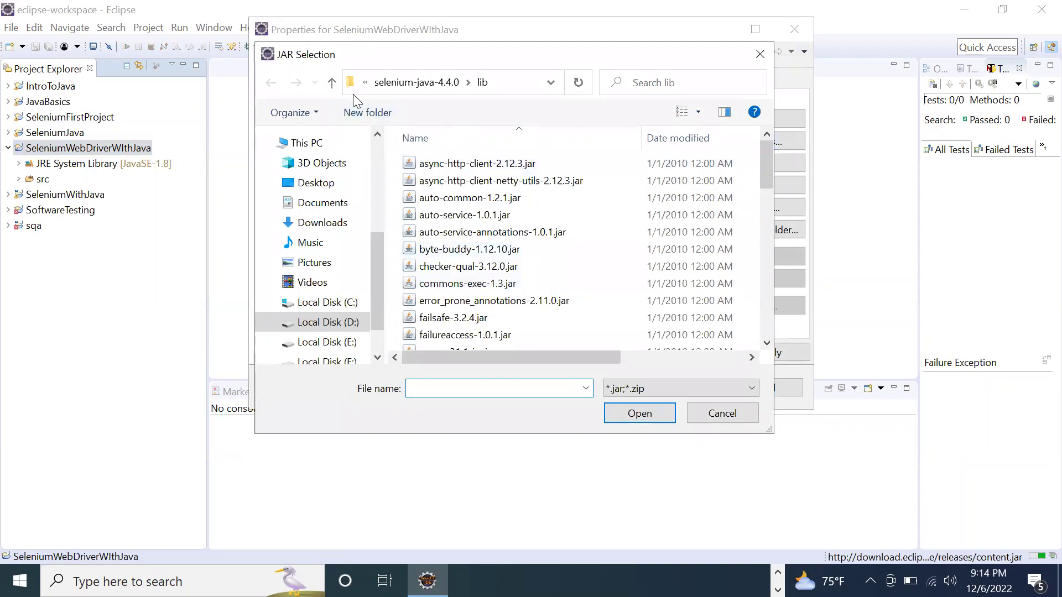
left_click(332, 83)
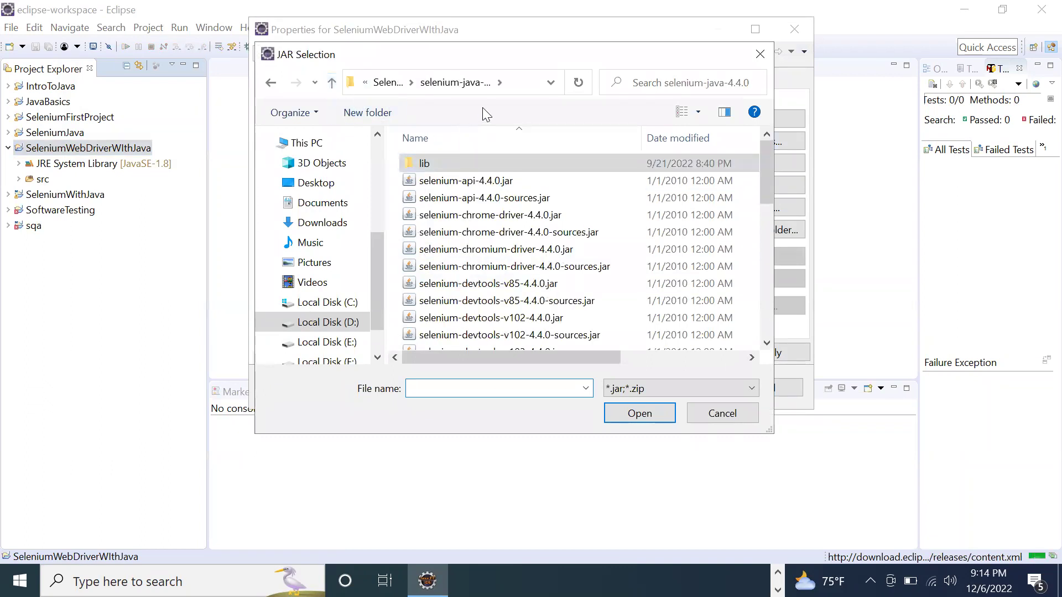
left_click(332, 83)
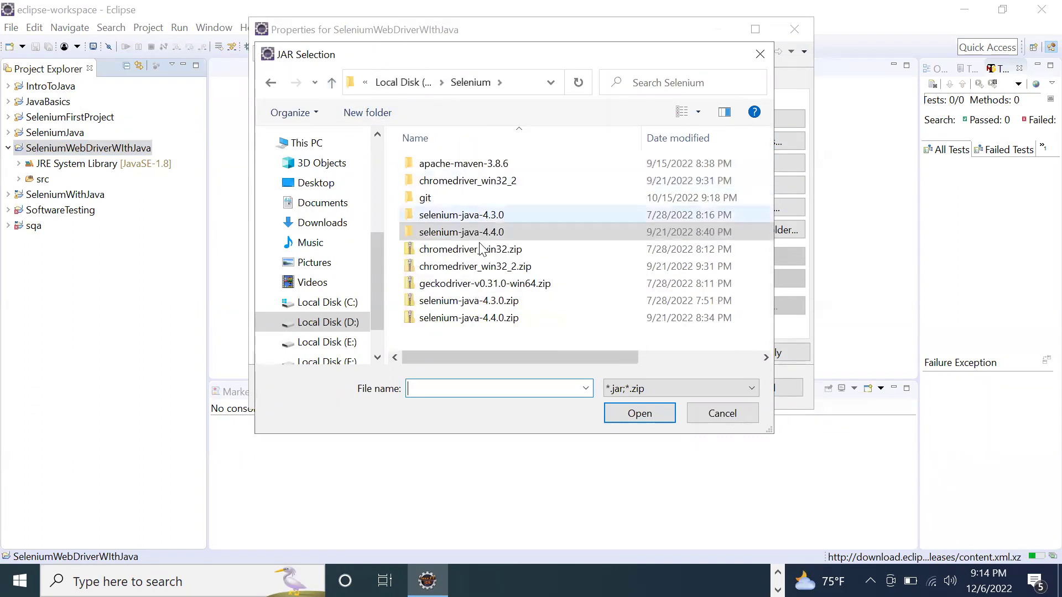
double_click(471, 235)
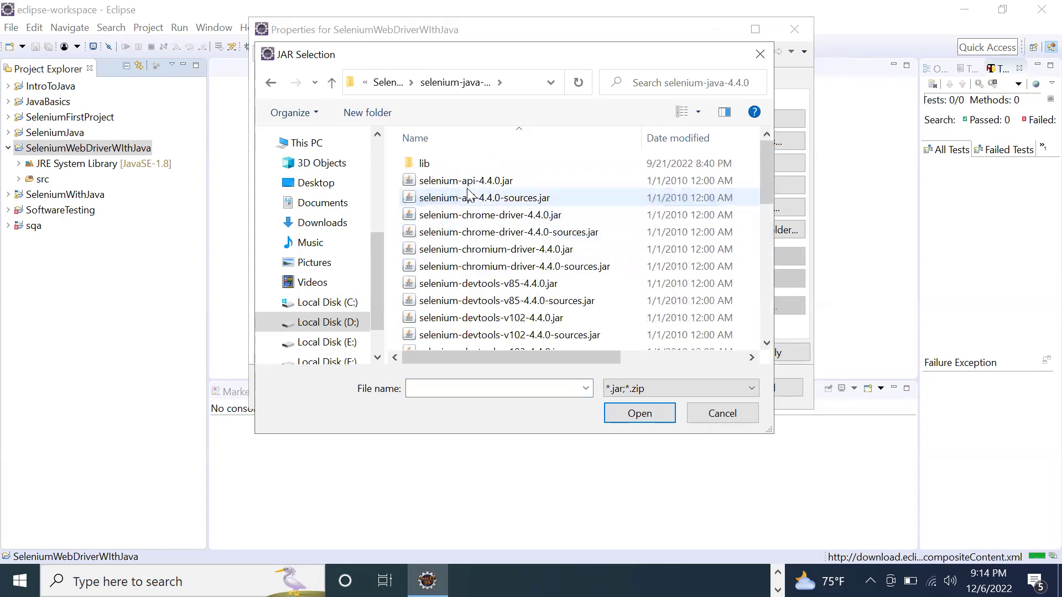
key("ctrl+a")
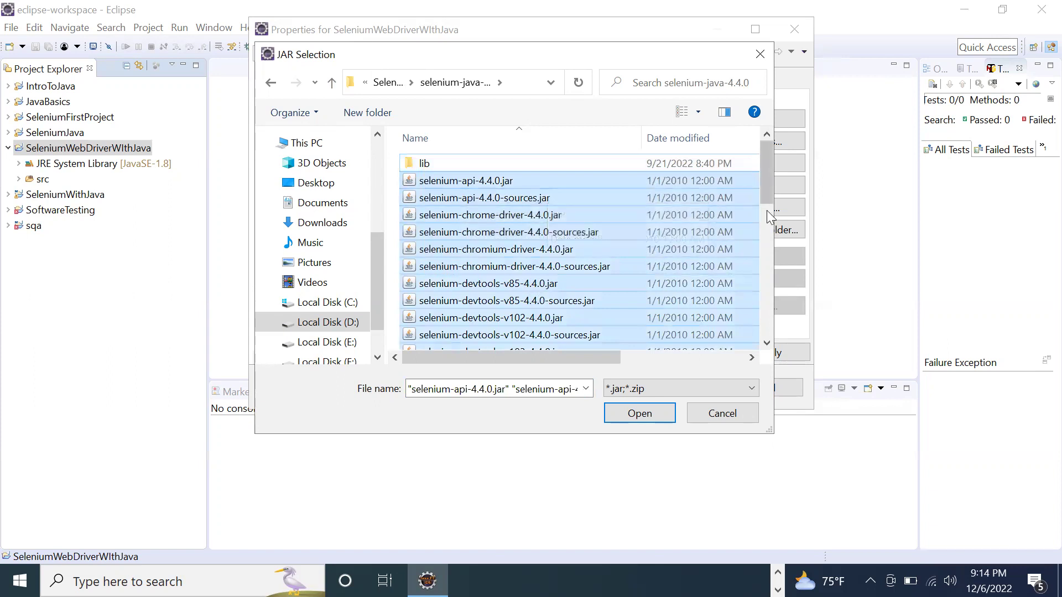
left_click_drag(766, 195, 733, 192)
left_click(453, 166, "ctrl")
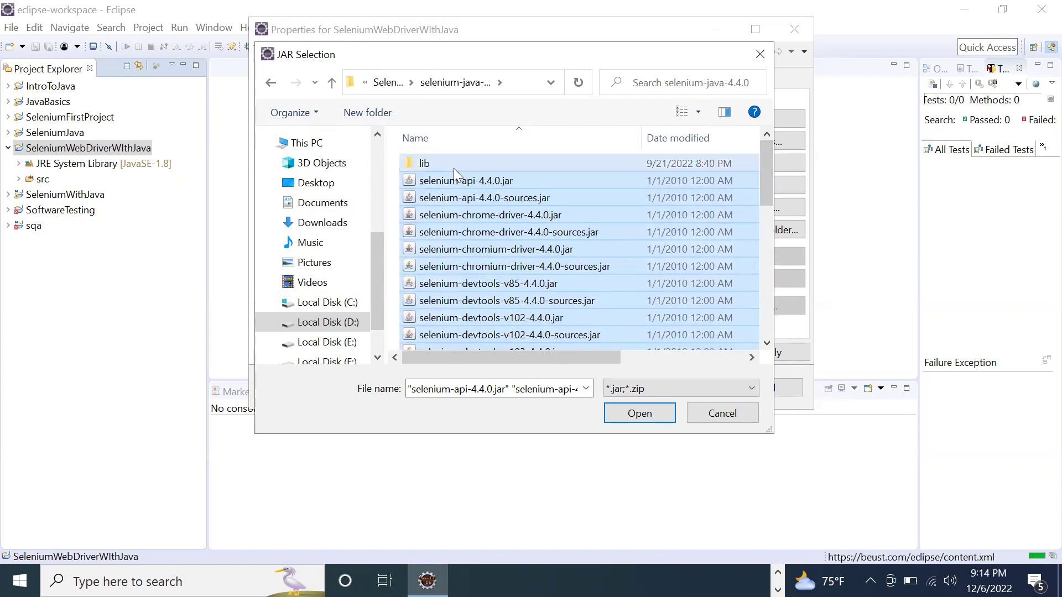
left_click_drag(448, 166, 653, 412)
left_click(647, 413)
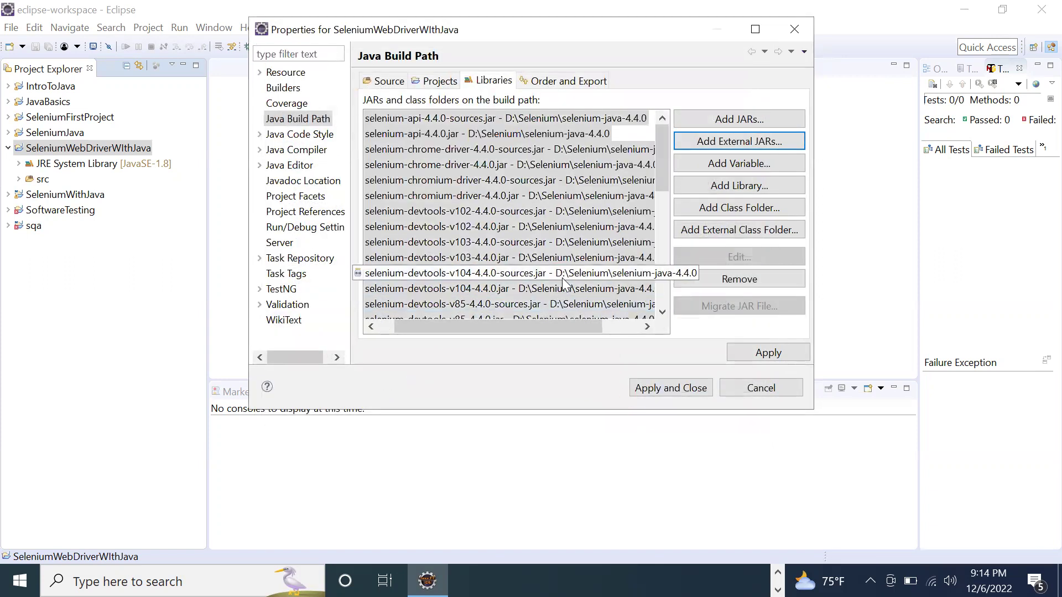
Review the names and folder paths of the Selenium JARs listed on the build path.
scroll(561, 277, "down", 5)
scroll(562, 277, "down", 3)
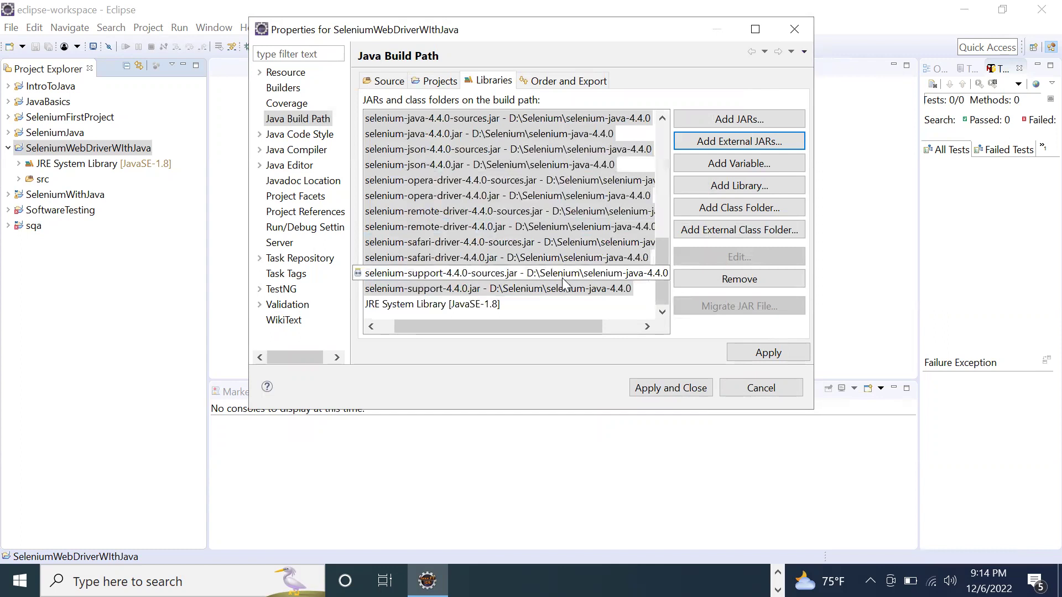
left_click_drag(535, 327, 575, 326)
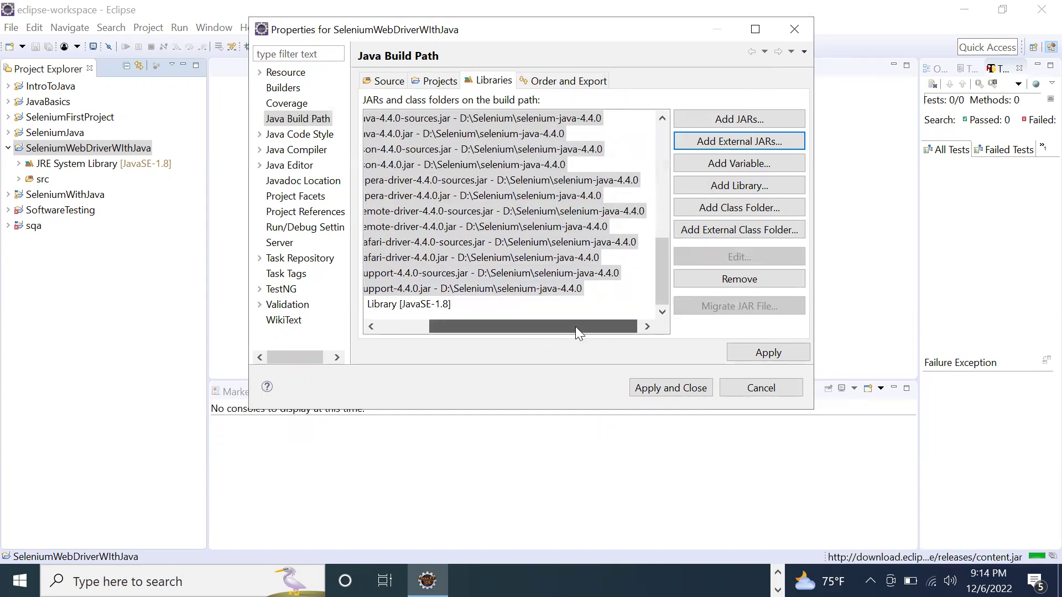
scroll(547, 271, "up", 5)
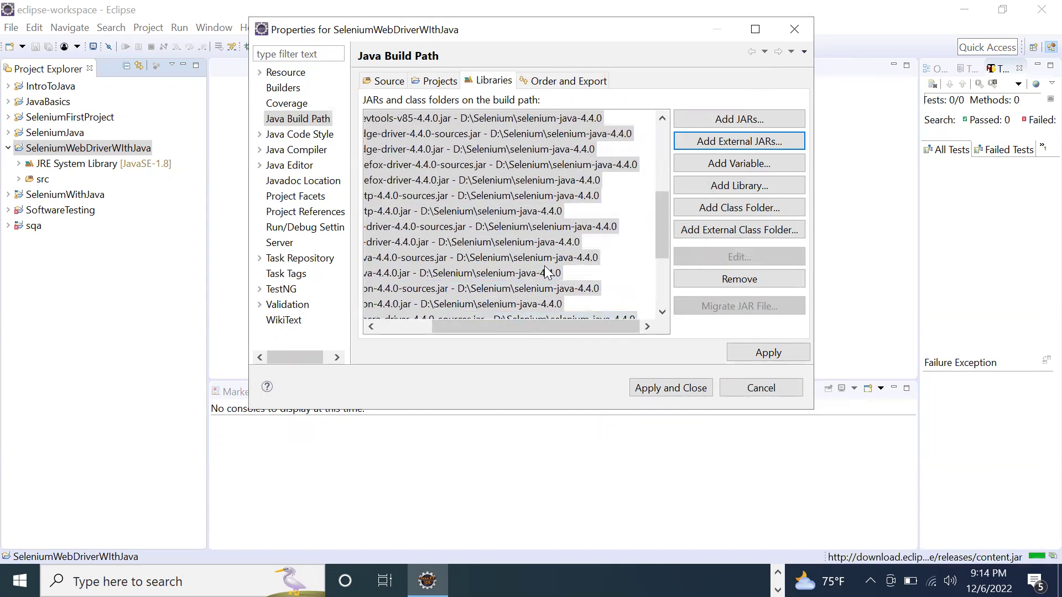
scroll(546, 271, "up", 3)
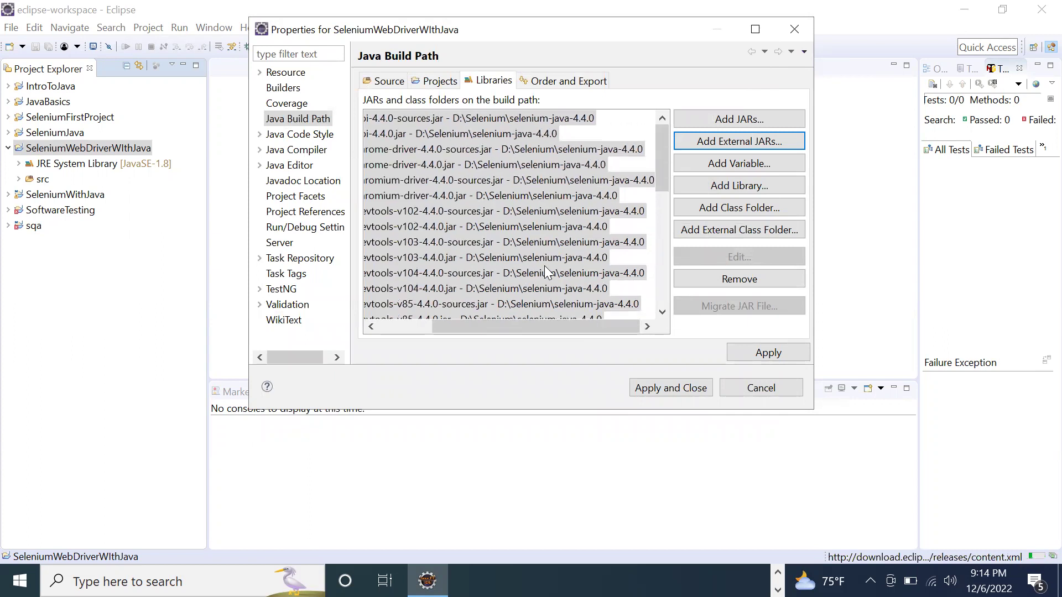
left_click_drag(542, 327, 460, 314)
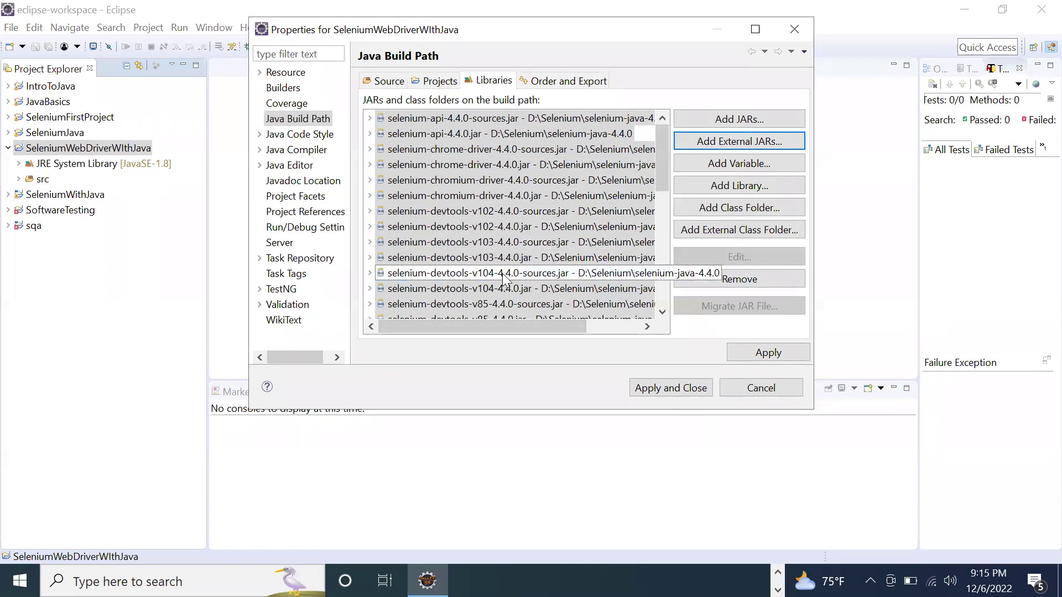
left_click(592, 231)
left_click_drag(664, 169, 672, 202)
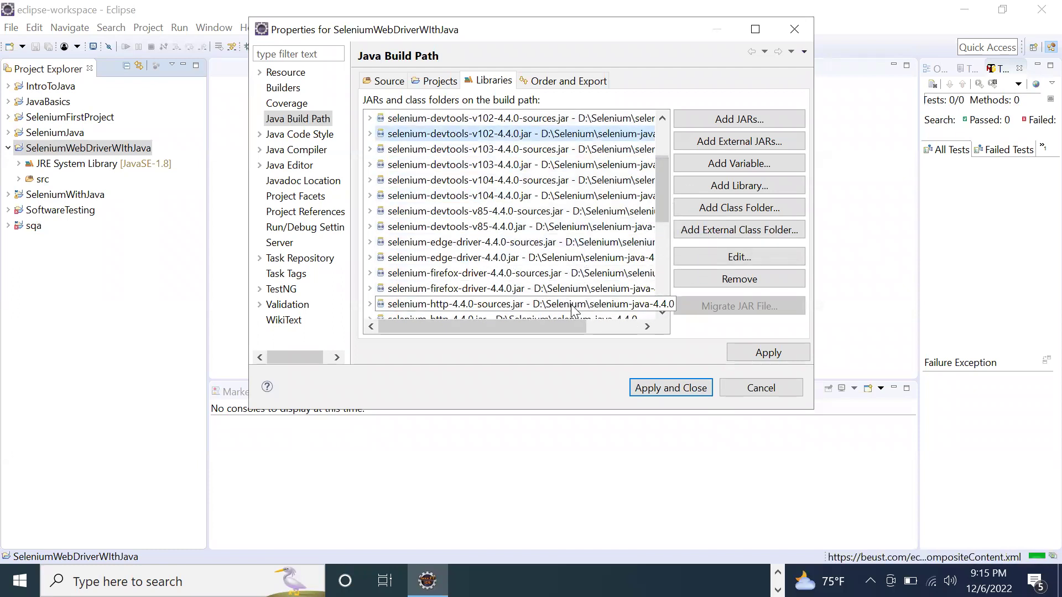
Add all JAR files from the lib subfolder of selenium-java-4.4.0 to the build path as external JARs.
left_click(734, 145)
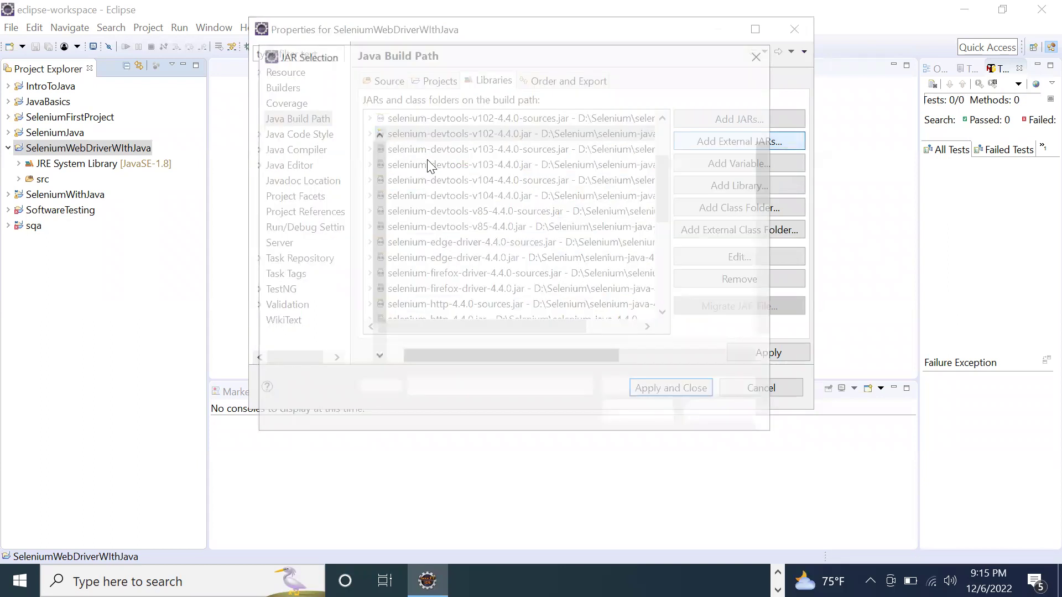
left_click(496, 217)
key("ctrl+a")
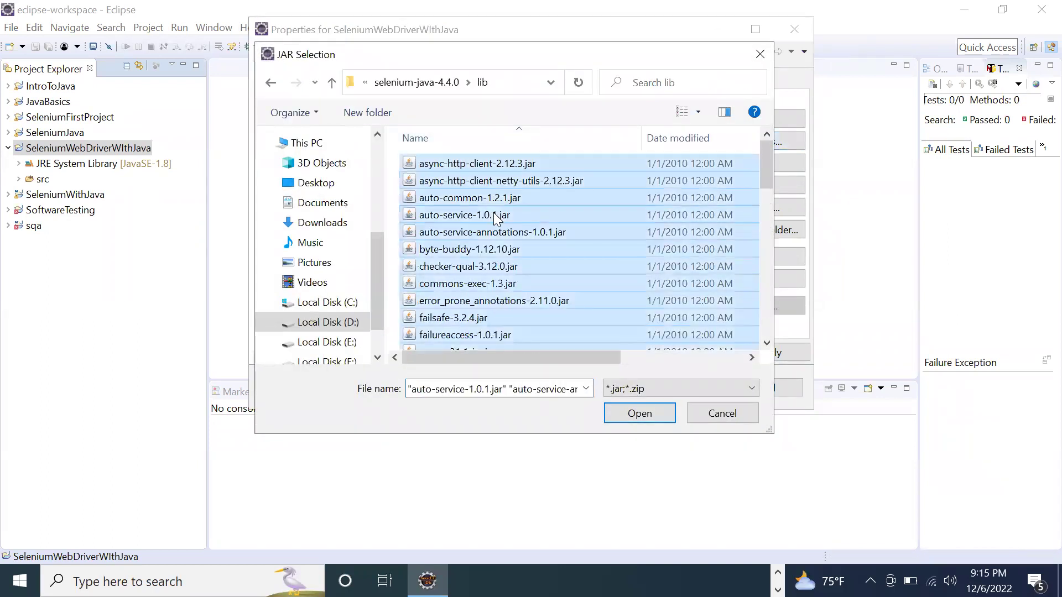
left_click(639, 413)
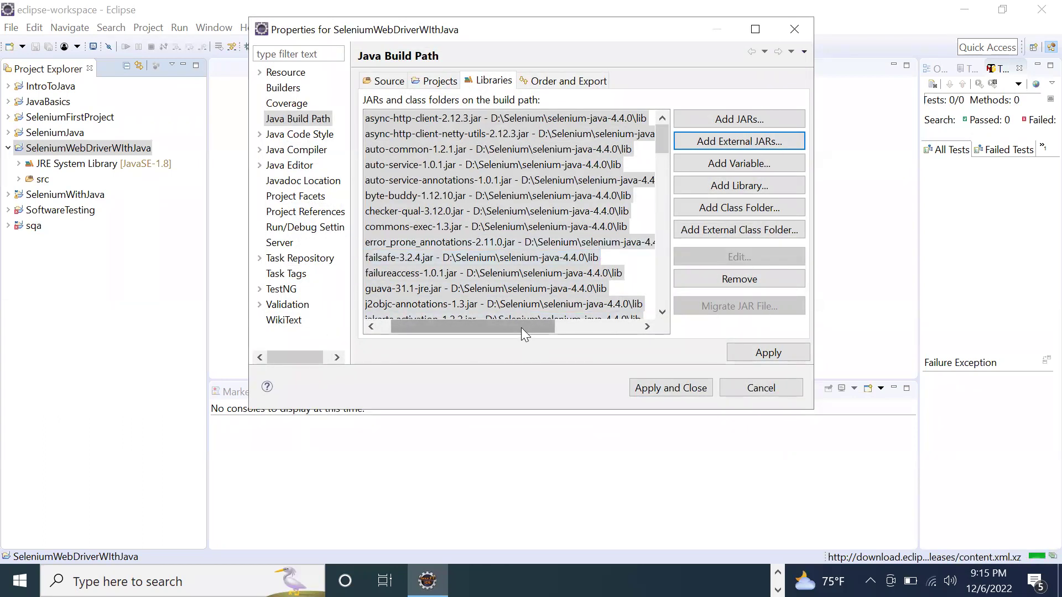
left_click_drag(521, 328, 417, 334)
scroll(504, 260, "down", 12)
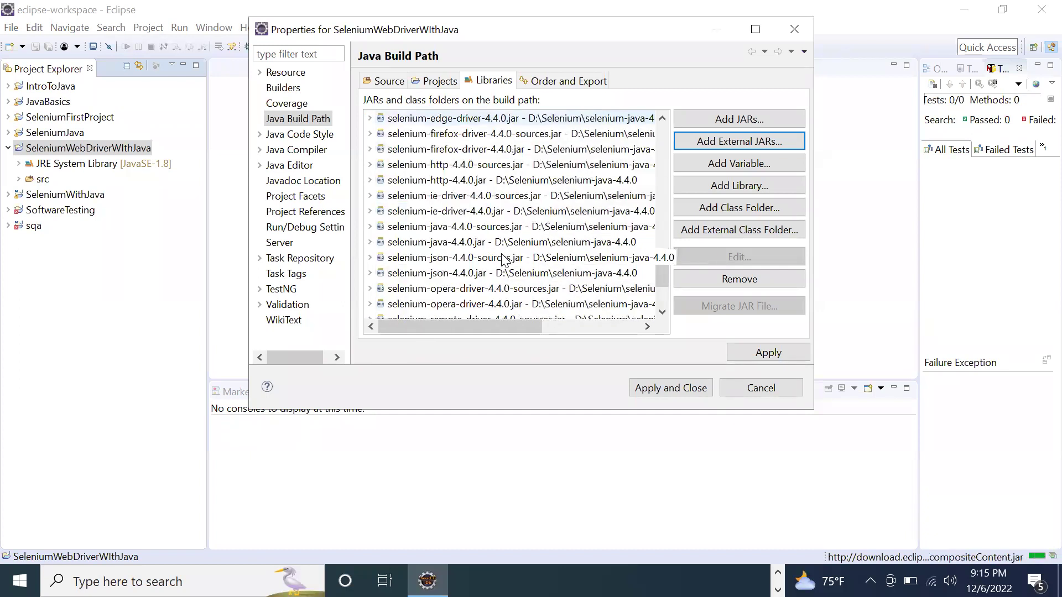
Remove all the added Selenium and lib JAR files from the build path, keeping only the JRE System Library.
scroll(504, 260, "up", 9)
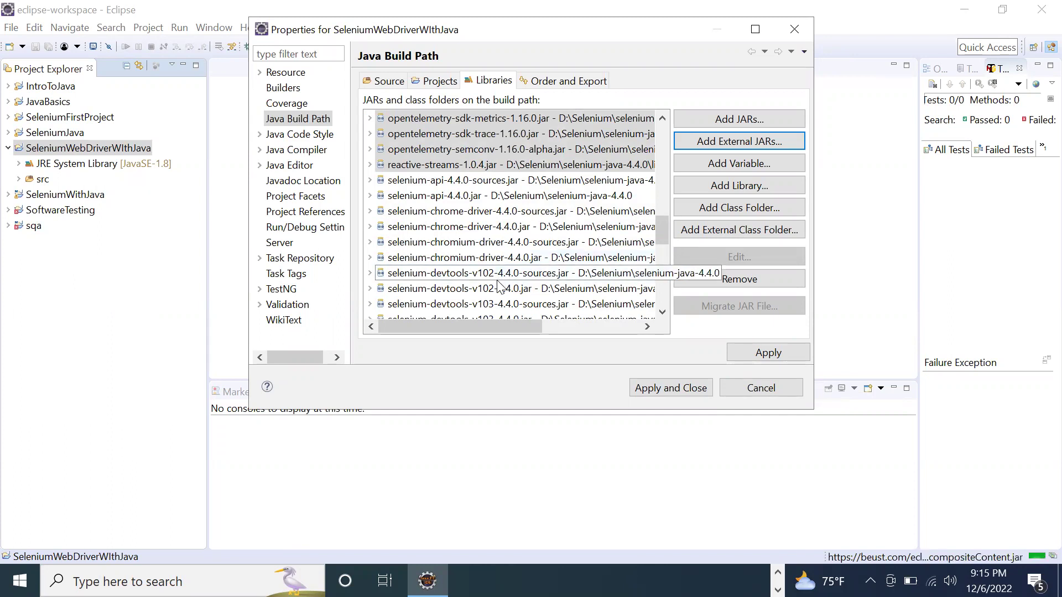
scroll(499, 287, "down", 10)
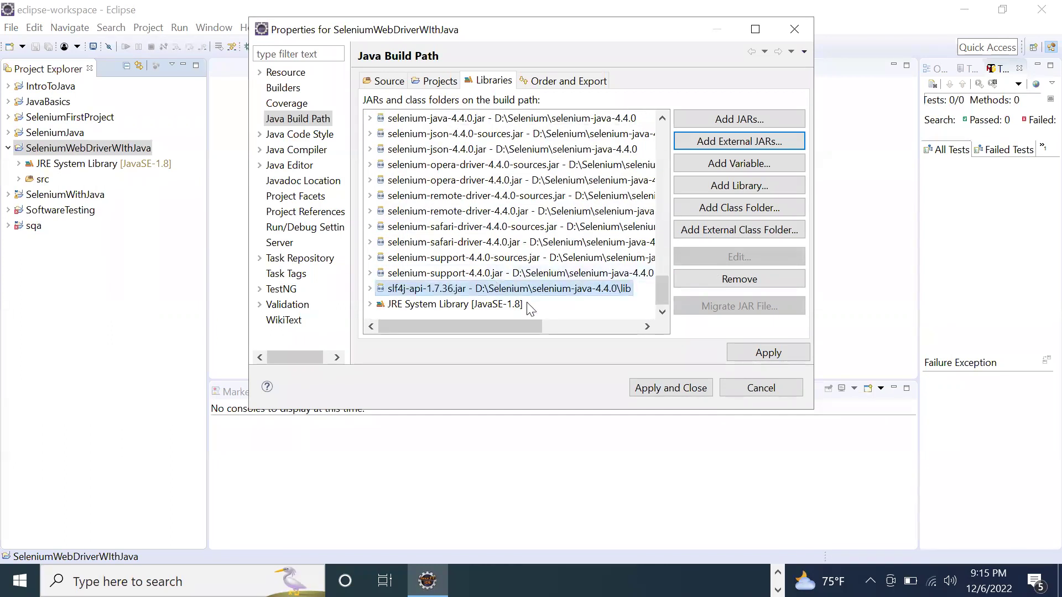
left_click(455, 291)
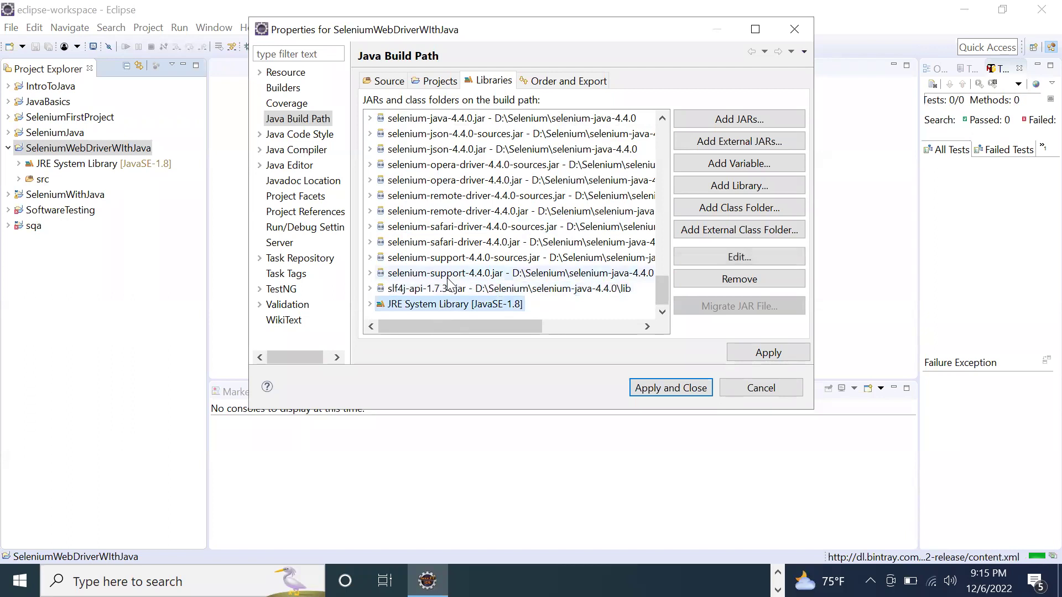
key("shift+Up")
key("shift+Up")
key("shift+Up")
key("shift+Up")
key("shift+Up")
key("shift+Up")
key("shift+Up")
key("shift+Up")
key("shift+Up")
key("shift+Up")
key("shift+Up")
key("shift+Up")
key("shift+Up")
key("shift+Up")
key("shift+Up")
key("shift+Up")
key("shift+Up")
key("shift+Up")
key("shift+Up")
key("shift+Up")
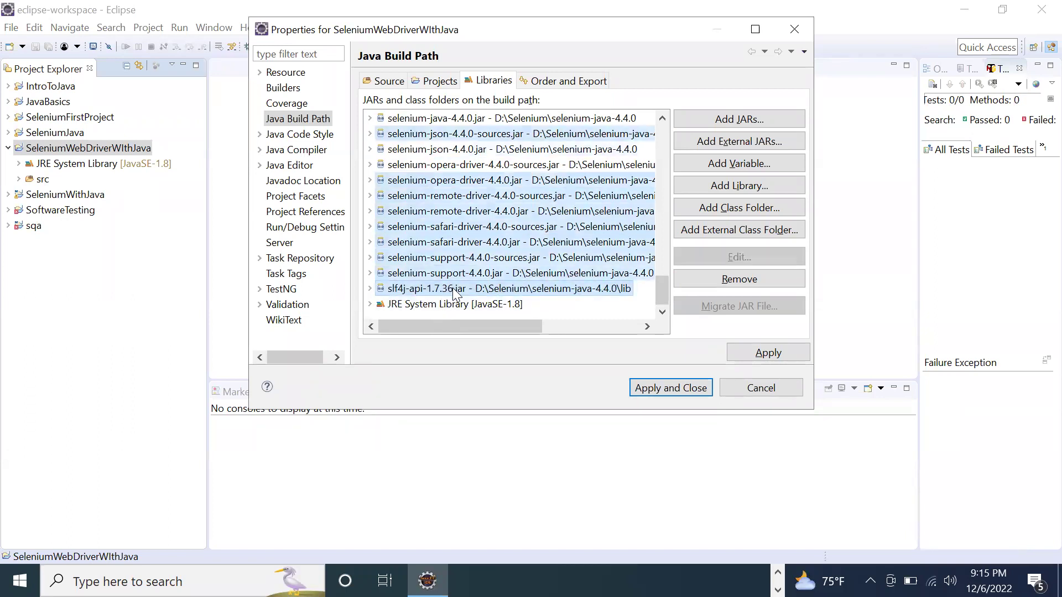
key("shift+Up")
key("shift+Up")
key("shift+Up")
key("shift+Up")
key("shift+Up")
key("shift+Up")
key("shift+Up")
key("shift+Up")
key("shift+Up")
key("shift+Up")
key("shift+Up")
key("shift+Up")
key("shift+Up")
key("shift+Up")
key("shift+Up")
key("shift+Up")
key("shift+Up")
key("shift+Up")
key("shift+Up")
key("shift+Up")
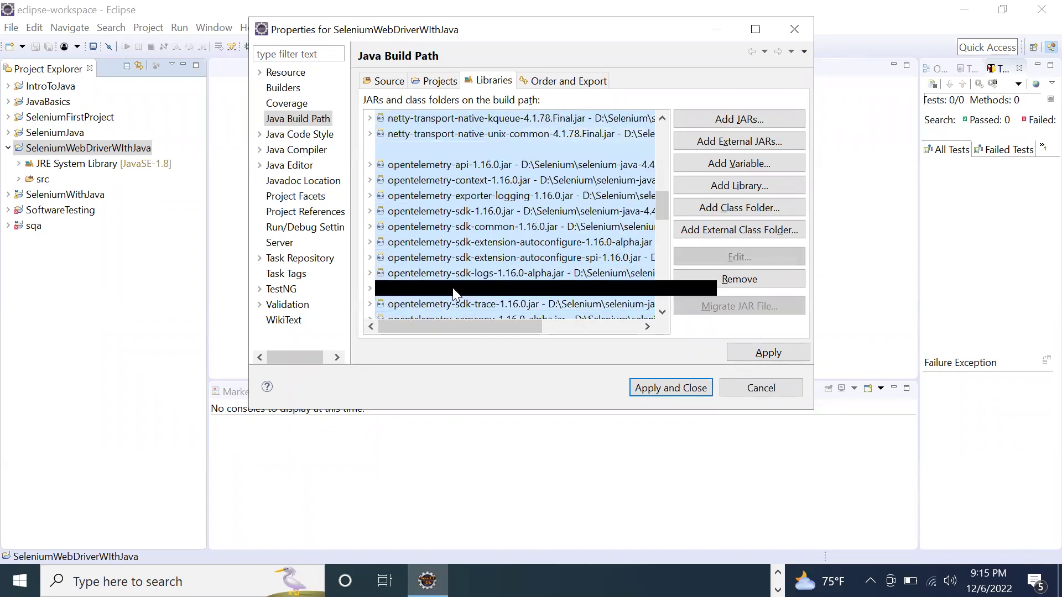
key("shift+Up")
key("shift+Up")
key("shift+Up")
key("shift+Up")
key("shift+Up")
key("shift+Up")
key("shift+Up")
key("shift+Up")
key("shift+Up")
key("shift+Up")
key("shift+Up")
key("shift+Up")
key("shift+Up")
key("shift+Up")
key("shift+Up")
key("shift+Up")
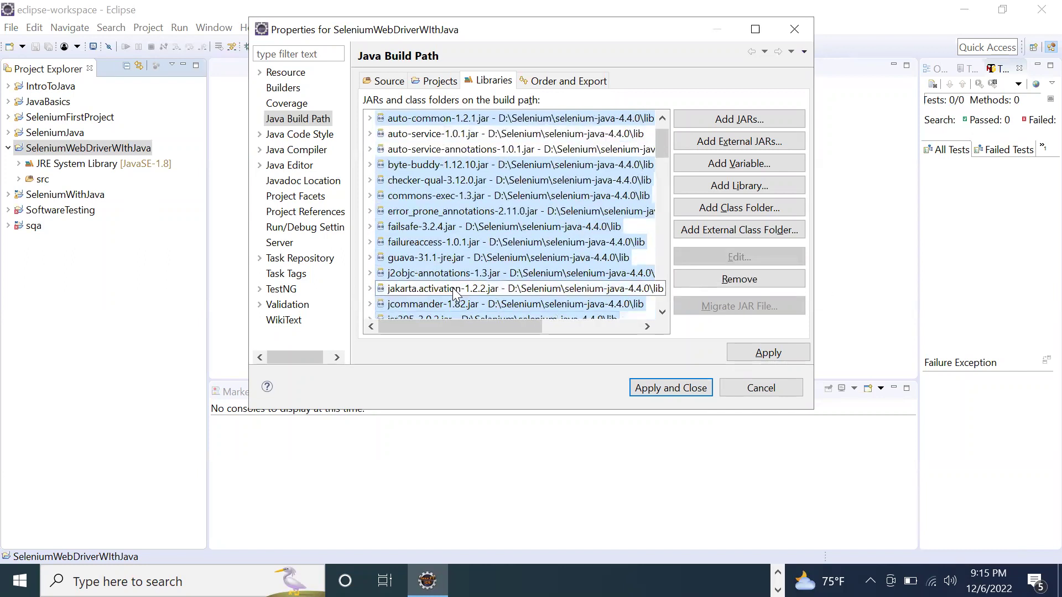
left_click(749, 277)
Add all JAR files directly inside the selenium-java-4.4.0 folder as external JARs, and apply and close the project properties.
left_click(719, 142)
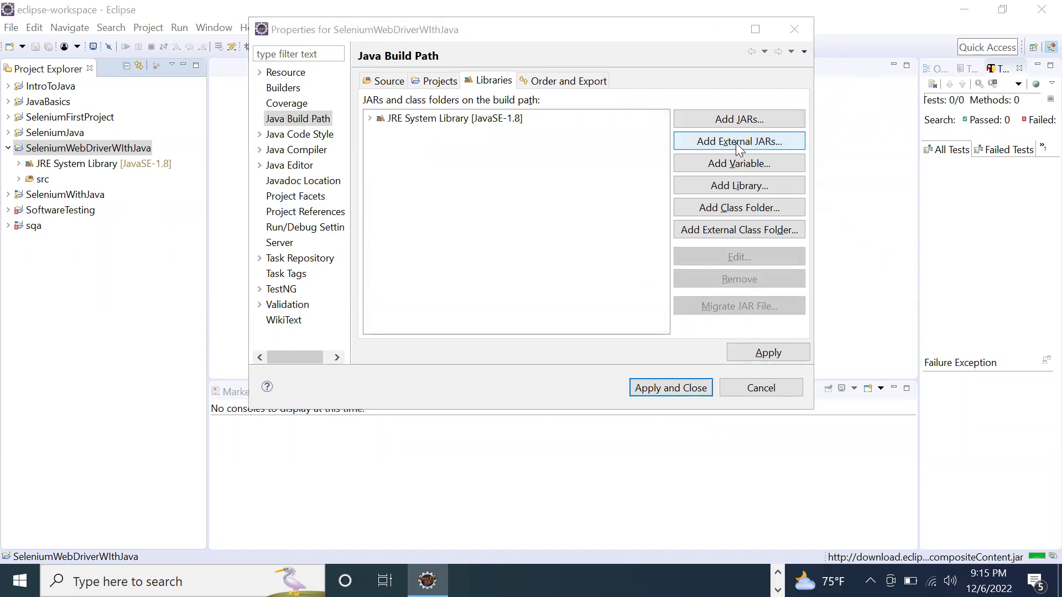
left_click(332, 85)
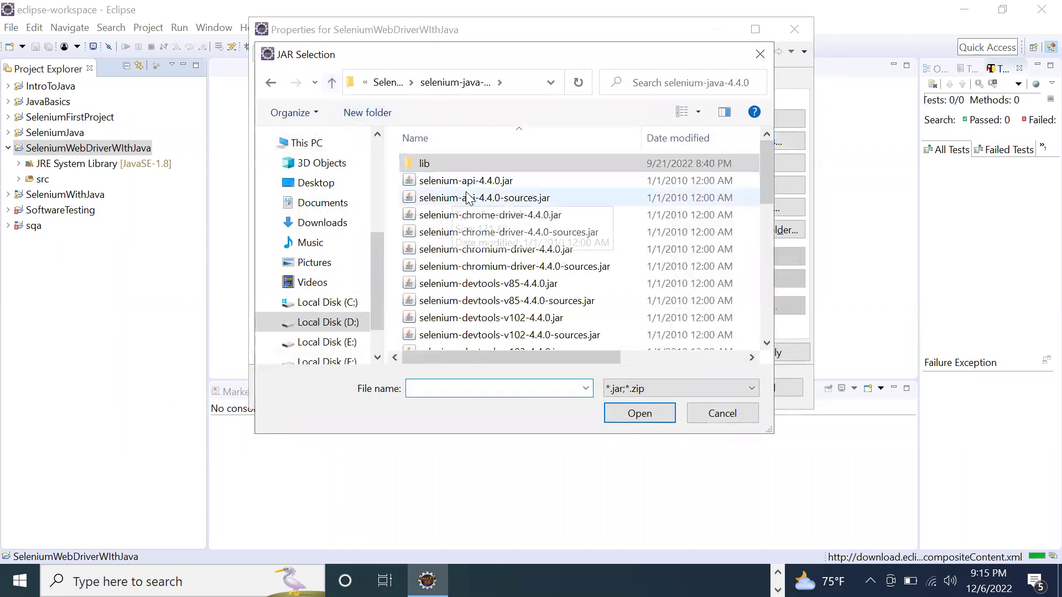
left_click(468, 216)
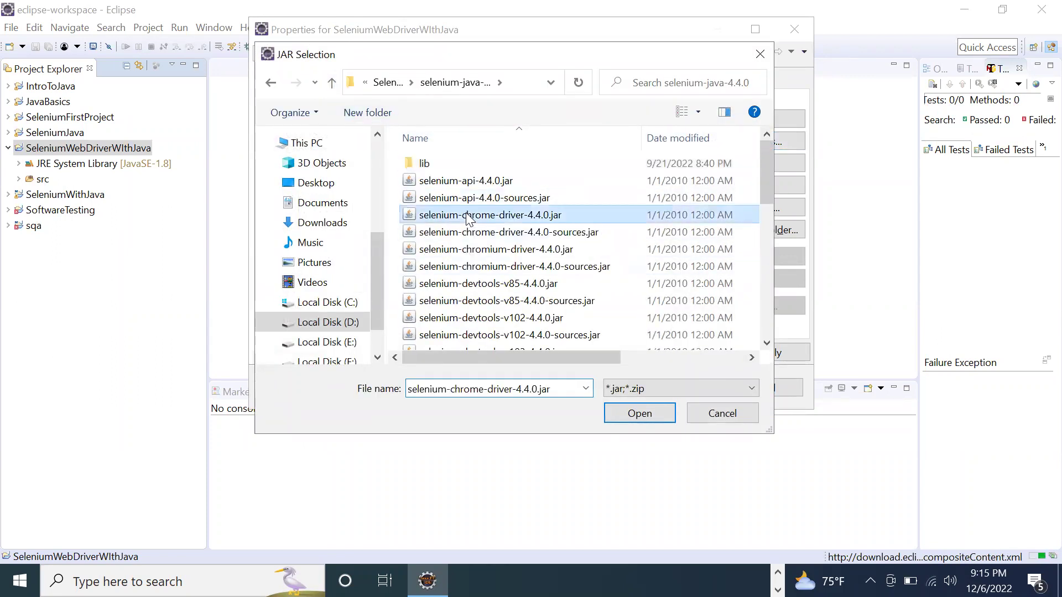
key("ctrl+a")
left_click(639, 414)
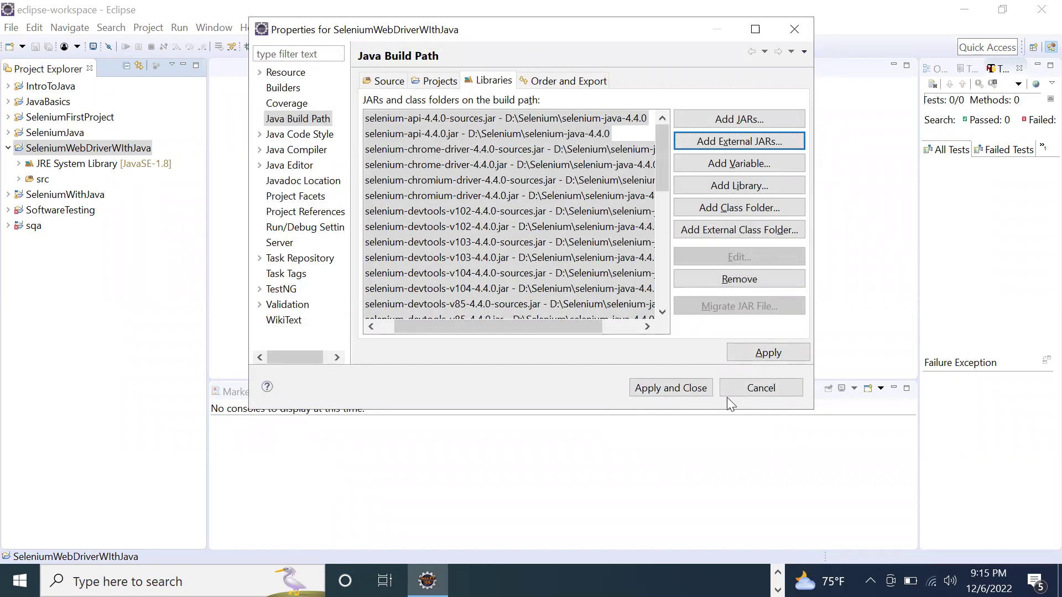
left_click(768, 353)
left_click(680, 389)
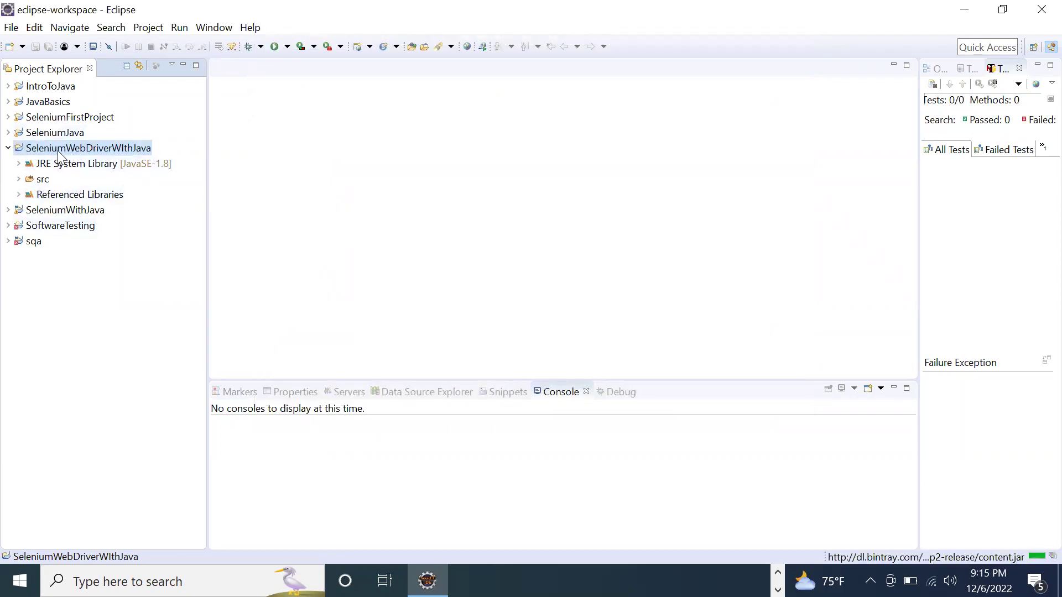
Review the JAR files under Referenced Libraries in the SeleniumWebDriverWIthJava project and collapse the list.
left_click(19, 194)
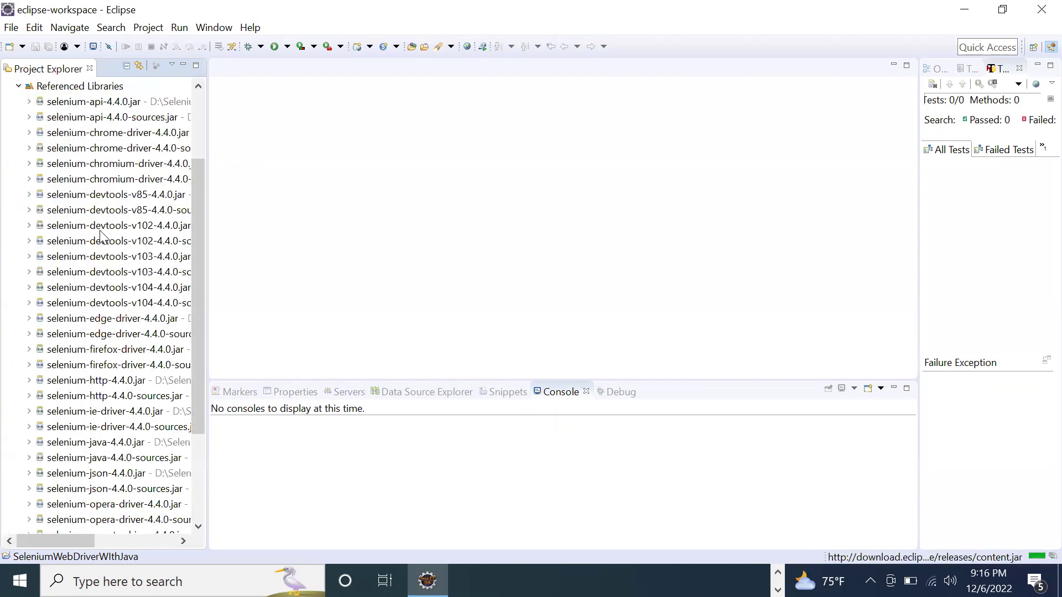
scroll(102, 241, "down", 3)
scroll(103, 255, "up", 5)
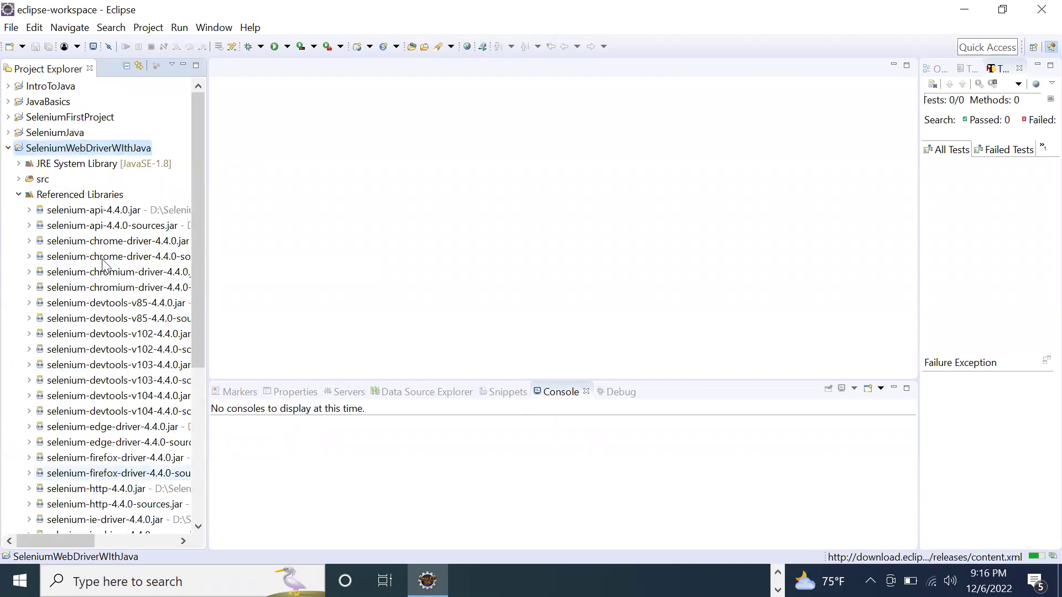
left_click(19, 196)
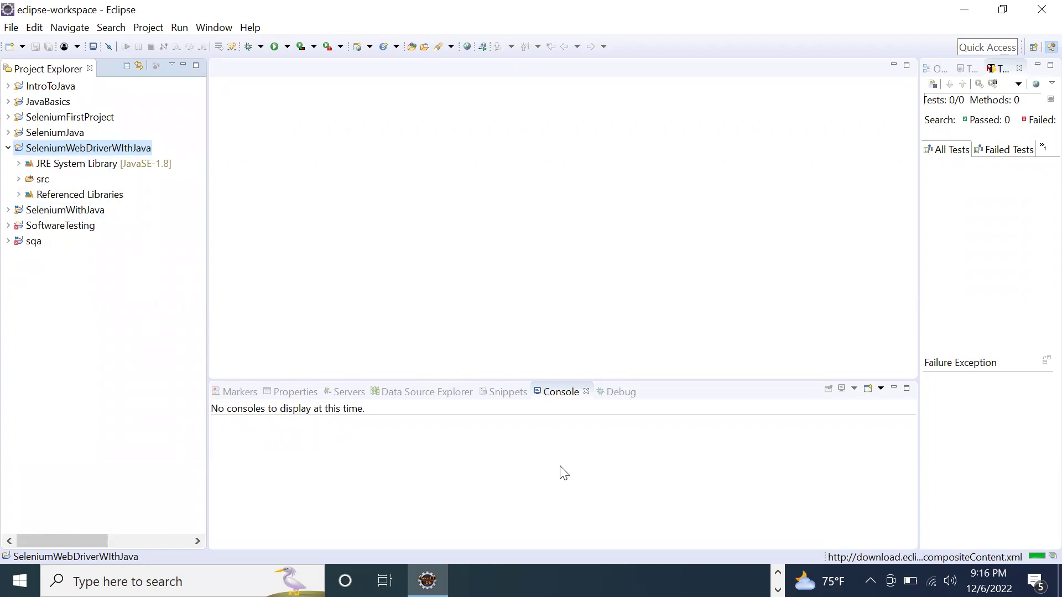
Switch to Firefox and view the current releases on the ChromeDriver downloads page.
left_click(777, 572)
left_click(555, 581)
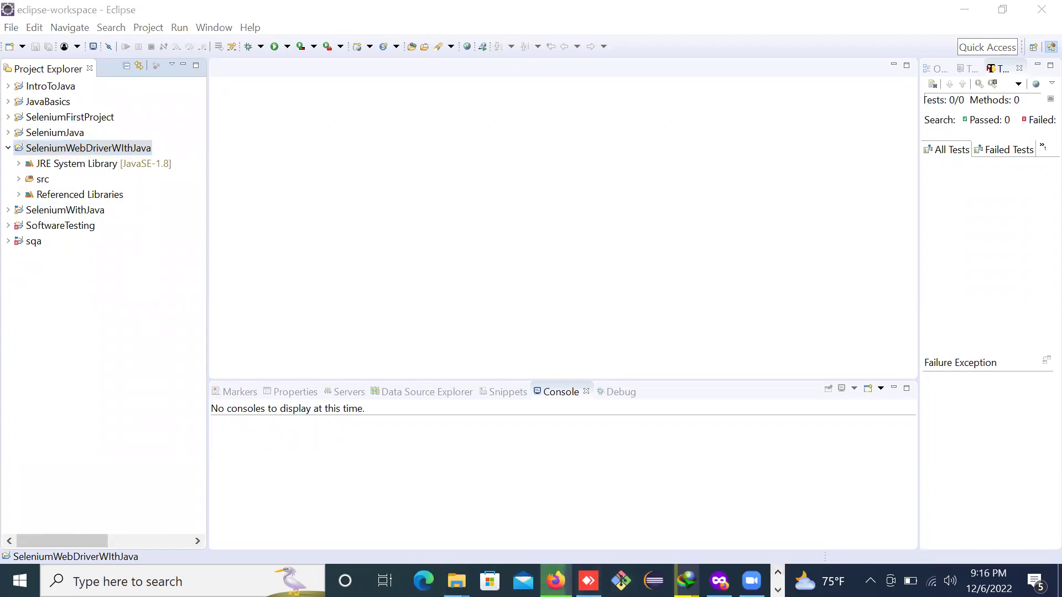
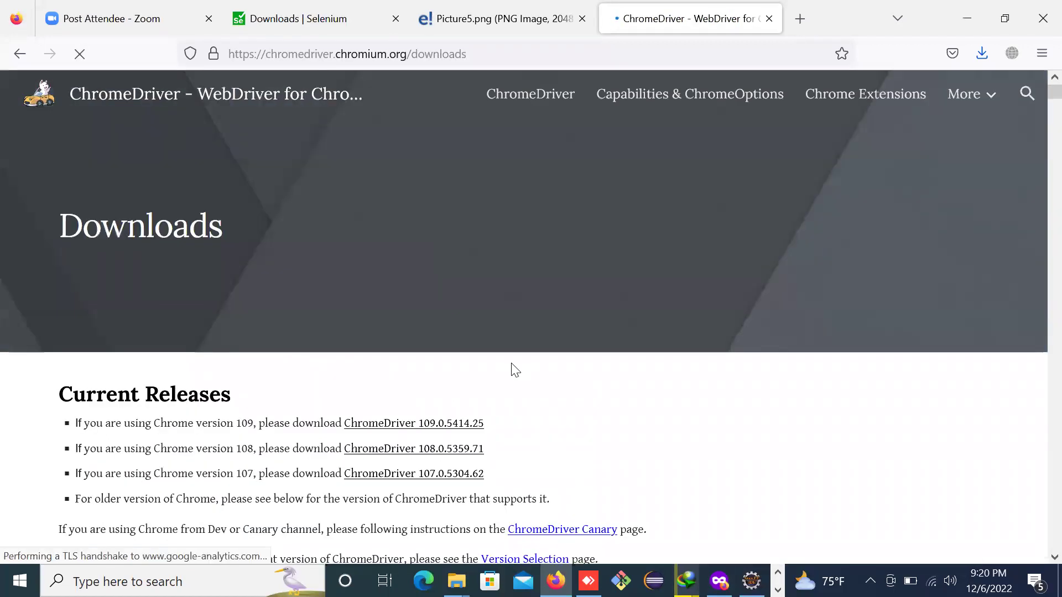
scroll(332, 415, "down", 1)
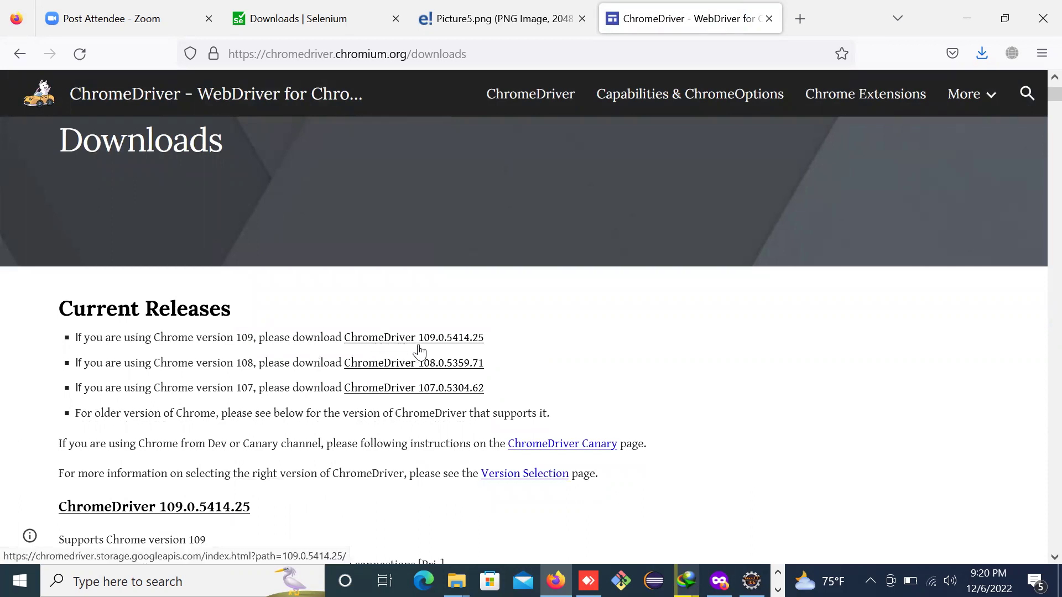
left_click(987, 98)
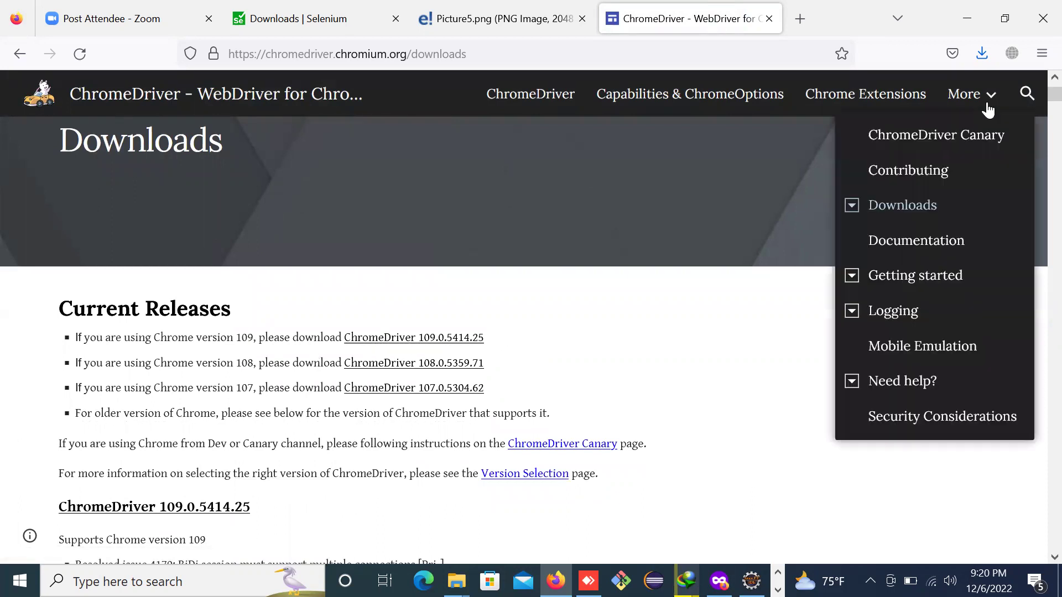
left_click(1040, 55)
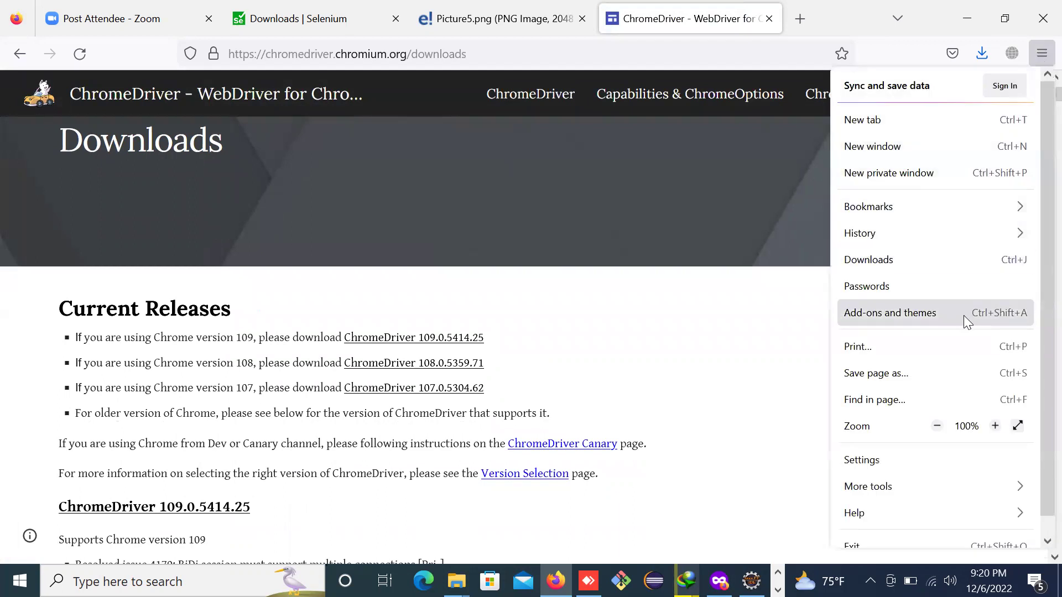
scroll(963, 315, "down", 1)
left_click(938, 500)
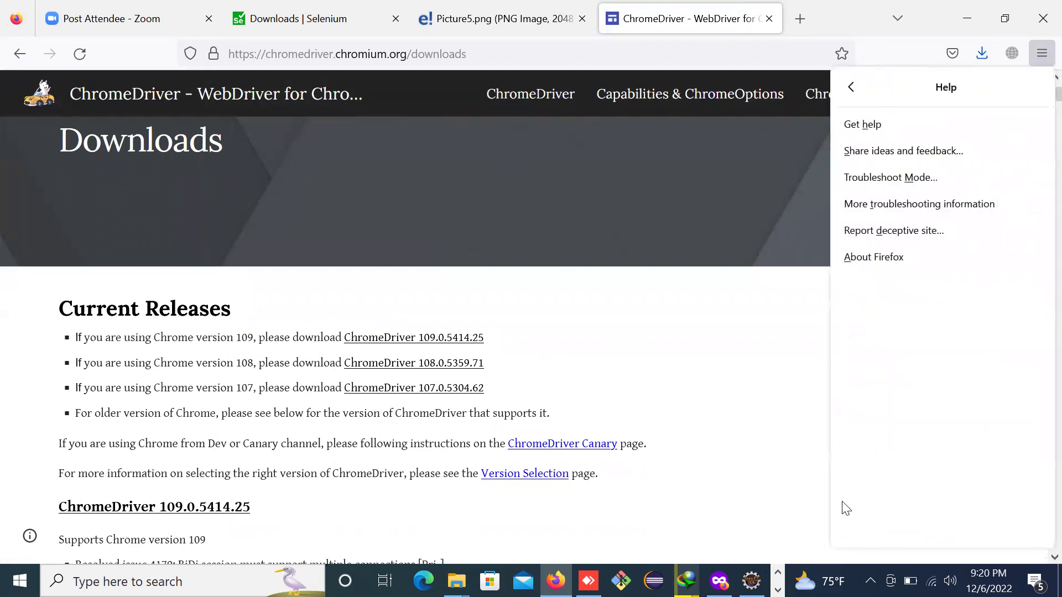
left_click(782, 372)
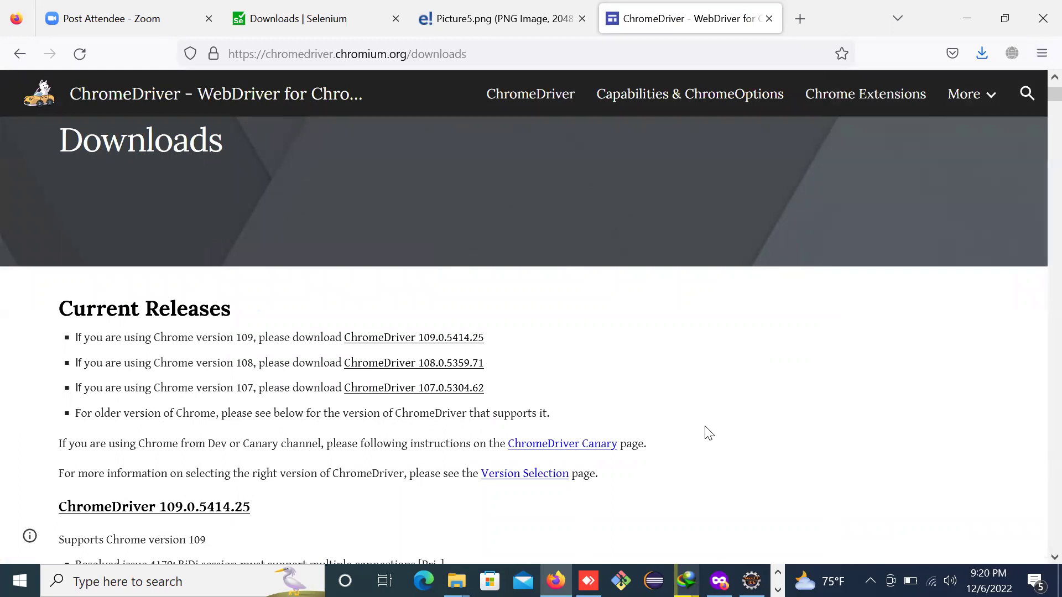
Open Google Chrome and check its installed version number on the About Chrome page.
key("super")
type("chr")
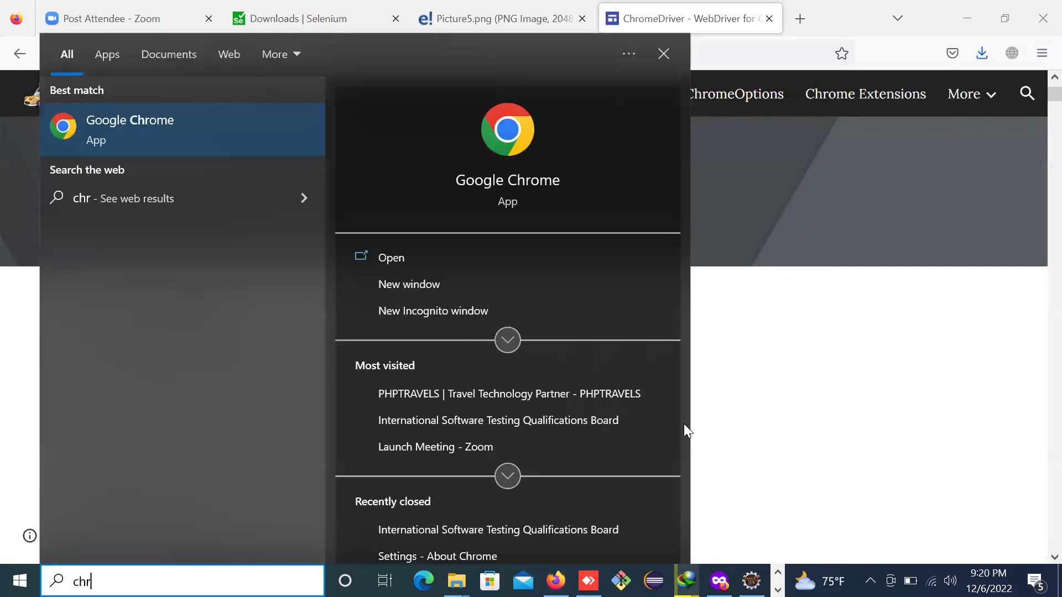
left_click(172, 137)
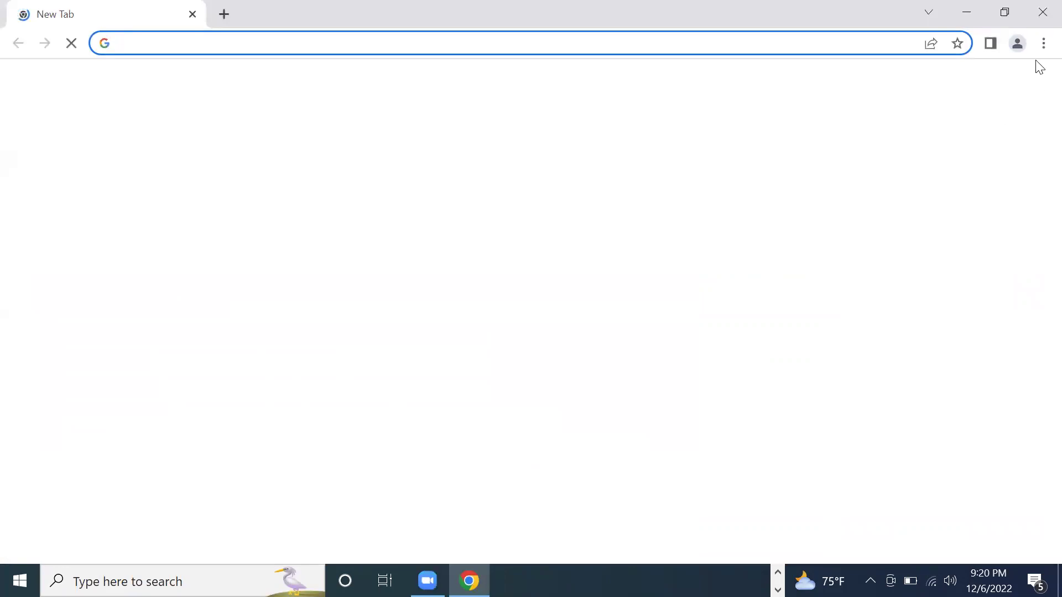
left_click(1043, 43)
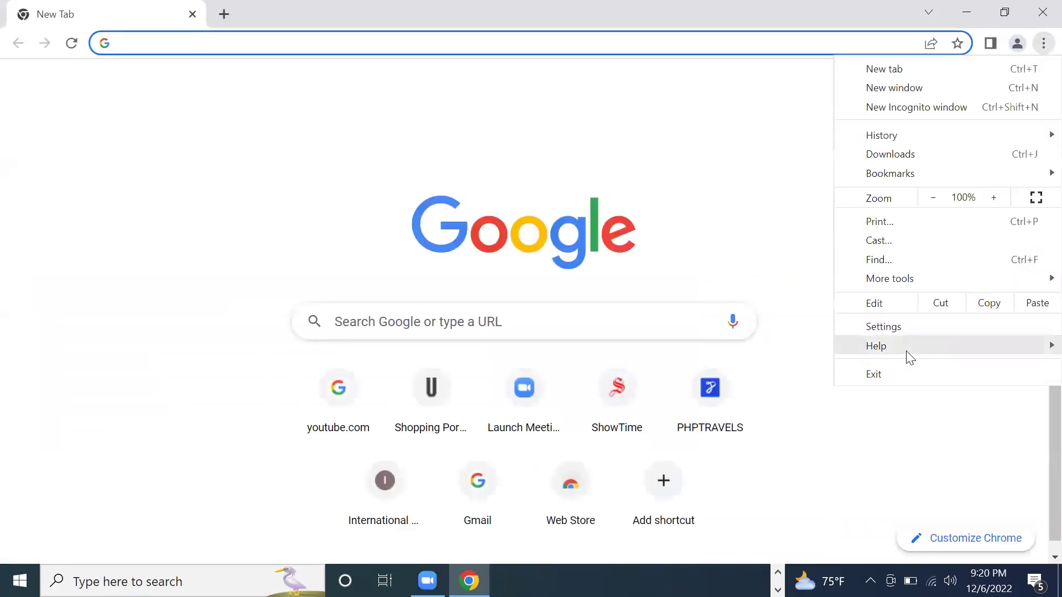
mouse_move(909, 354)
left_click(712, 349)
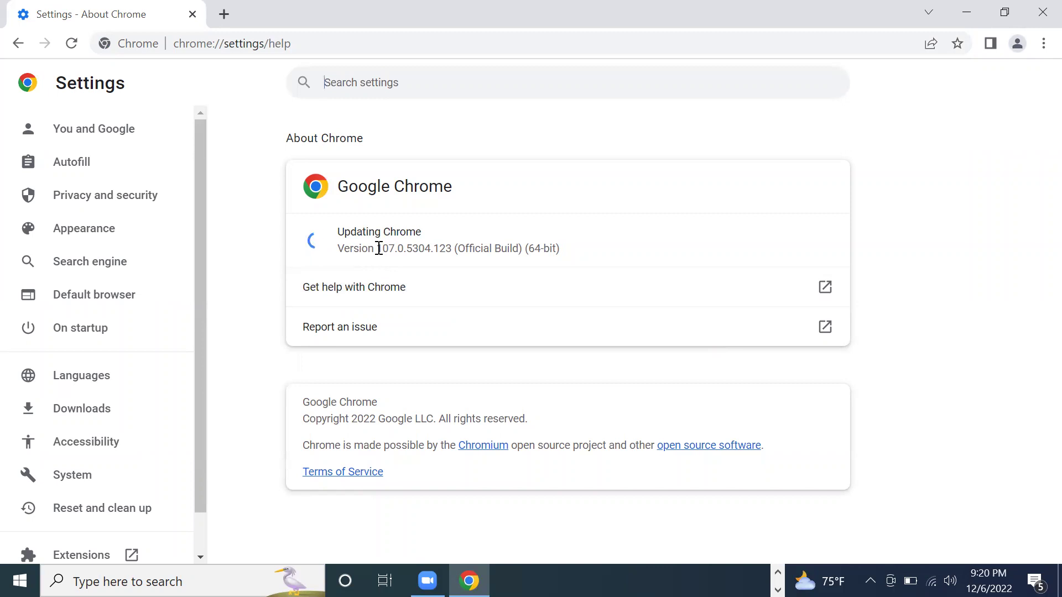
mouse_move(379, 248)
left_mouse_down()
mouse_move(407, 246)
mouse_move(395, 242)
left_mouse_up()
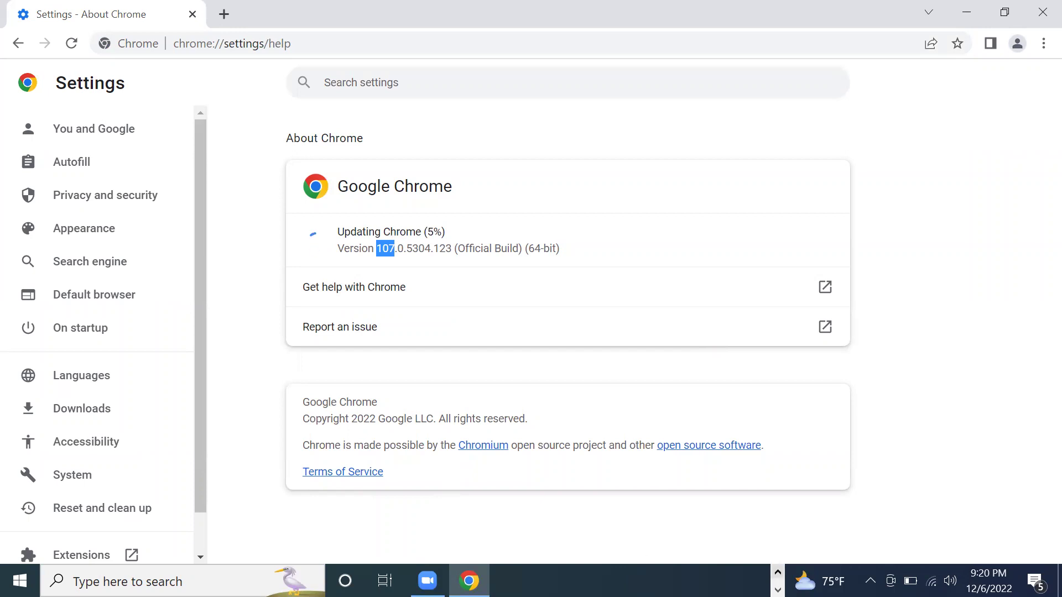
Return to the ChromeDriver downloads page in Firefox and download chromedriver_win32.zip for ChromeDriver 109.0.5414.25.
left_click(777, 572)
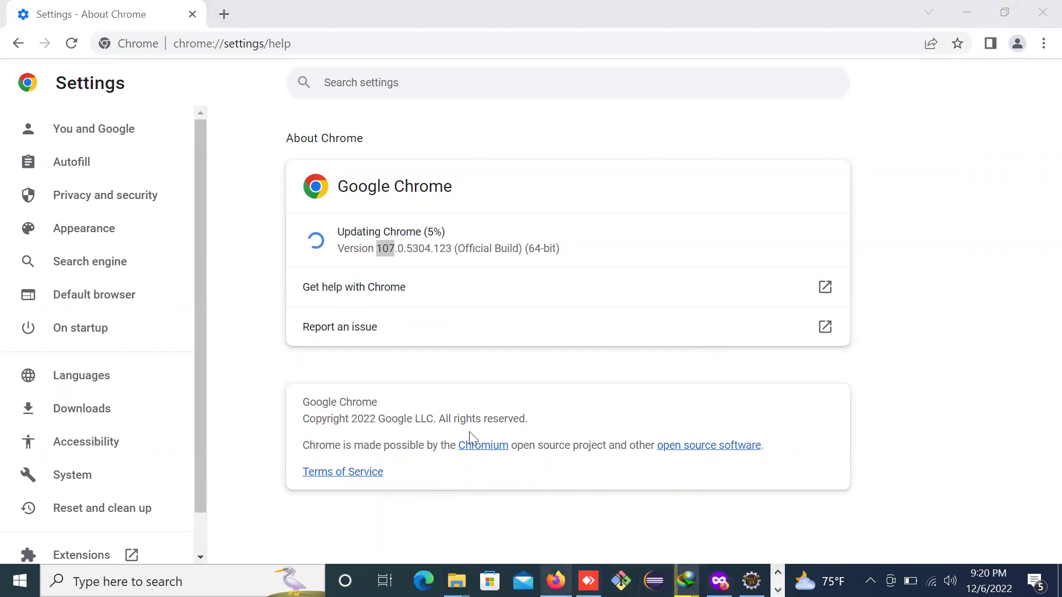
key("alt+Tab")
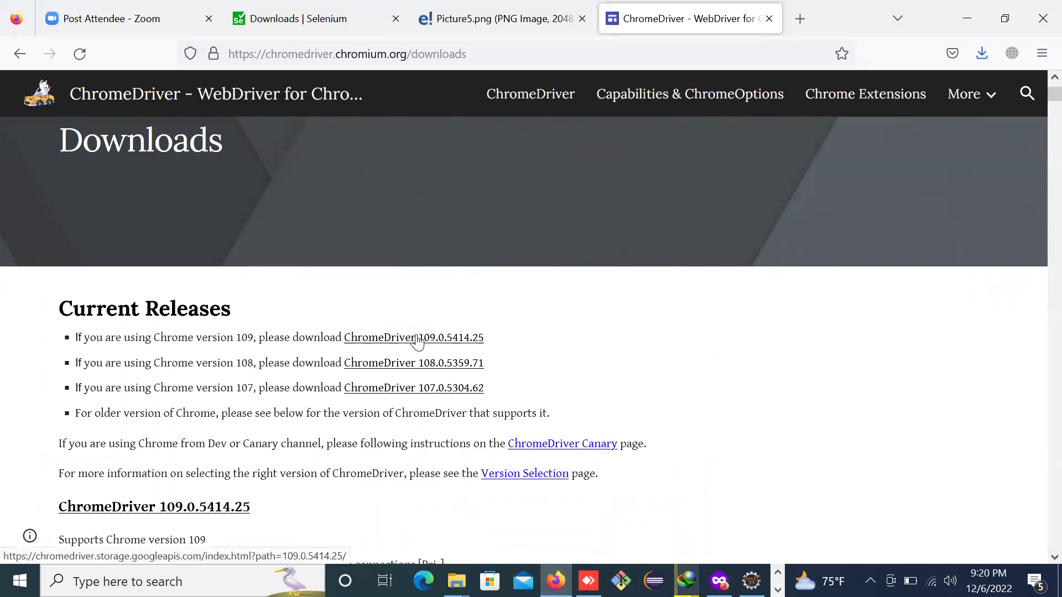
left_click(417, 338)
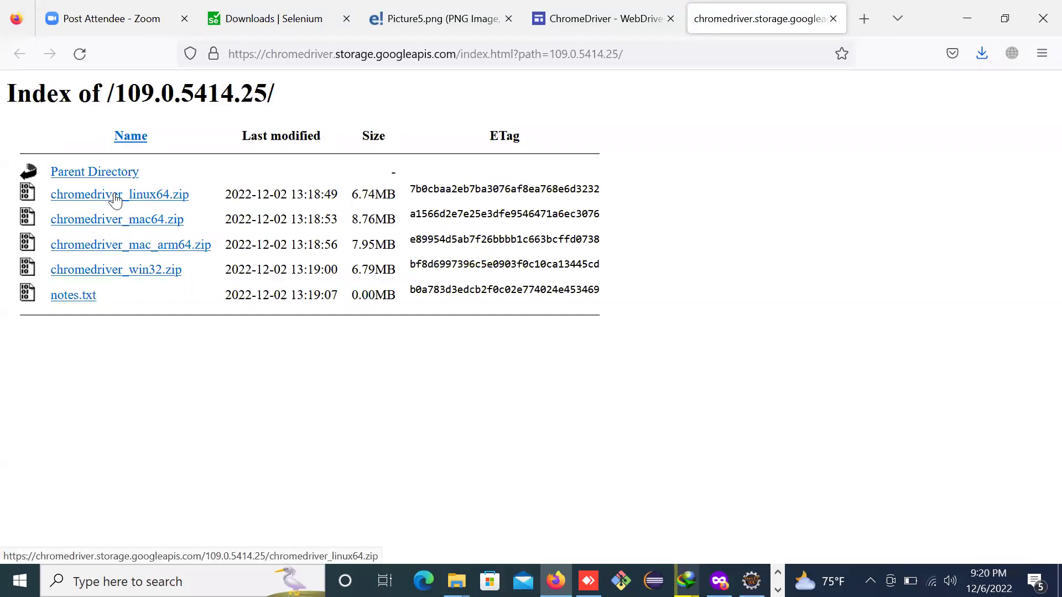
left_click(118, 272)
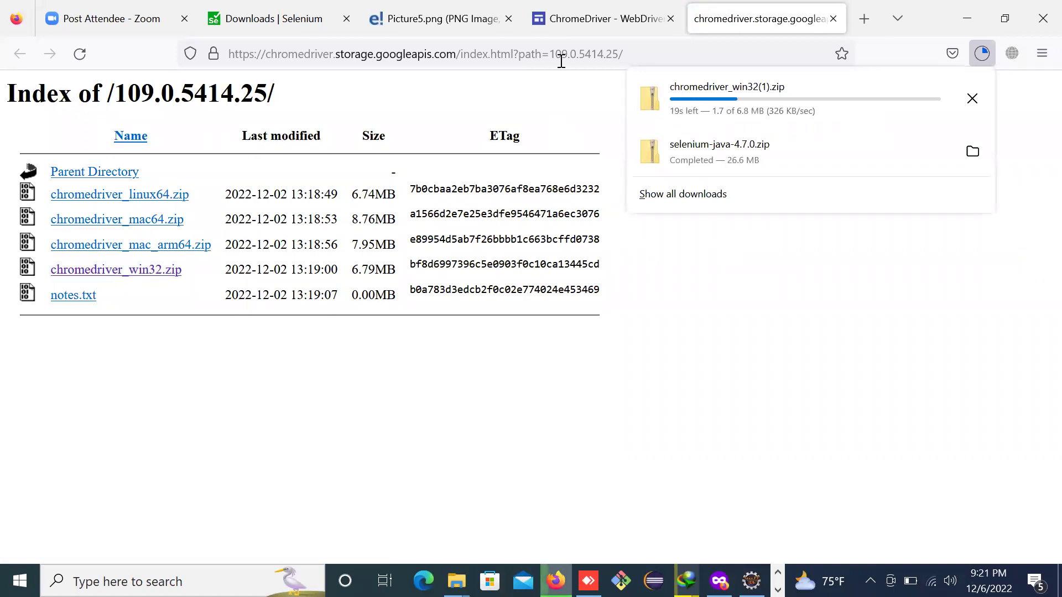
Search the web for "firefox driver" in a new tab and open the mozilla/geckodriver releases page on GitHub.
left_click(579, 28)
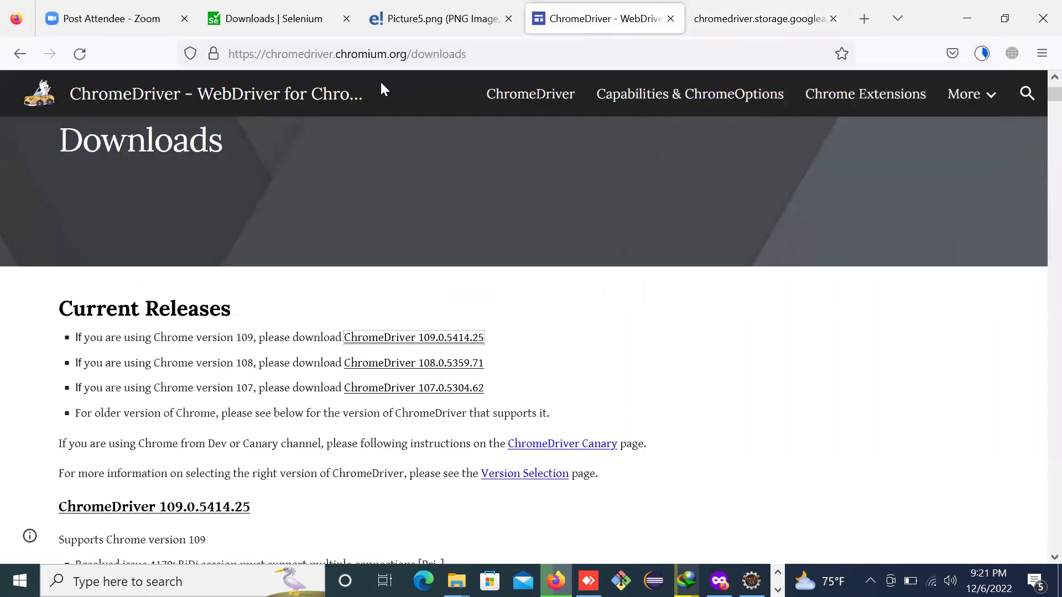
key("ctrl+Tab")
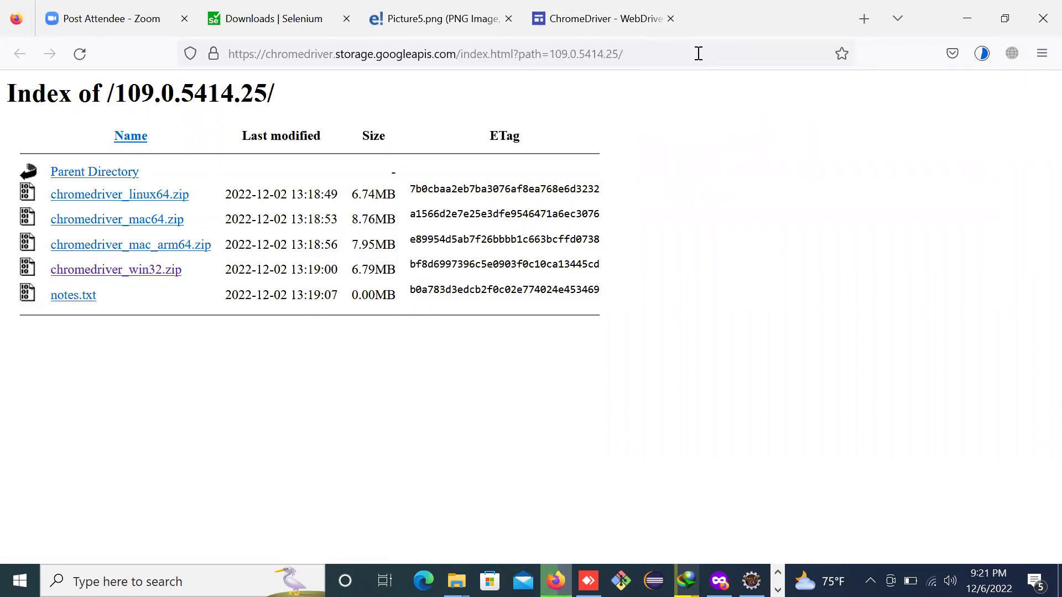
left_click_drag(763, 18, 698, 53)
left_click(1043, 18)
left_click(792, 27)
type("firefox driver")
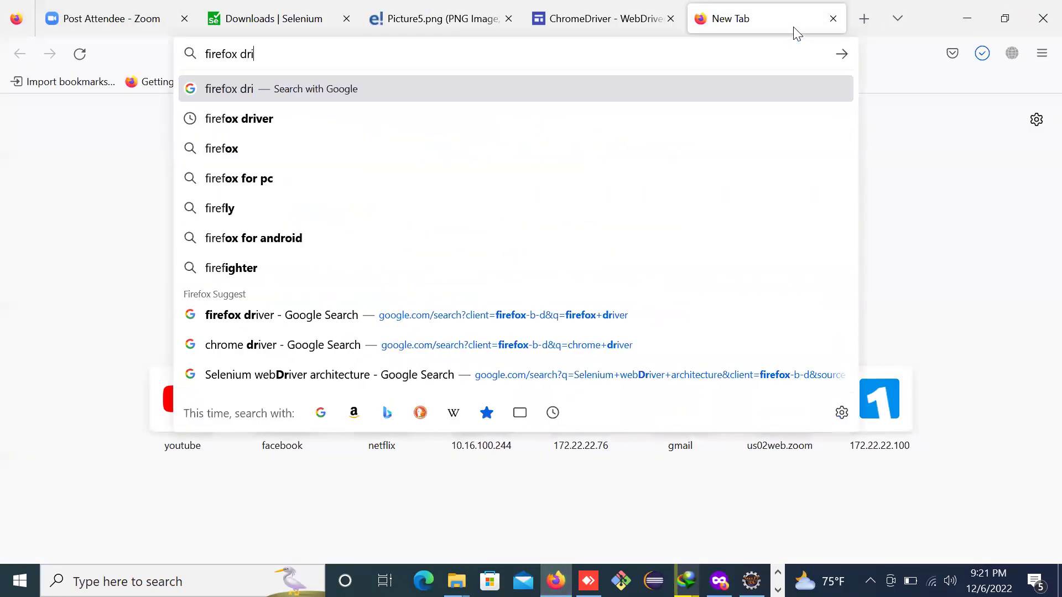
key("Return")
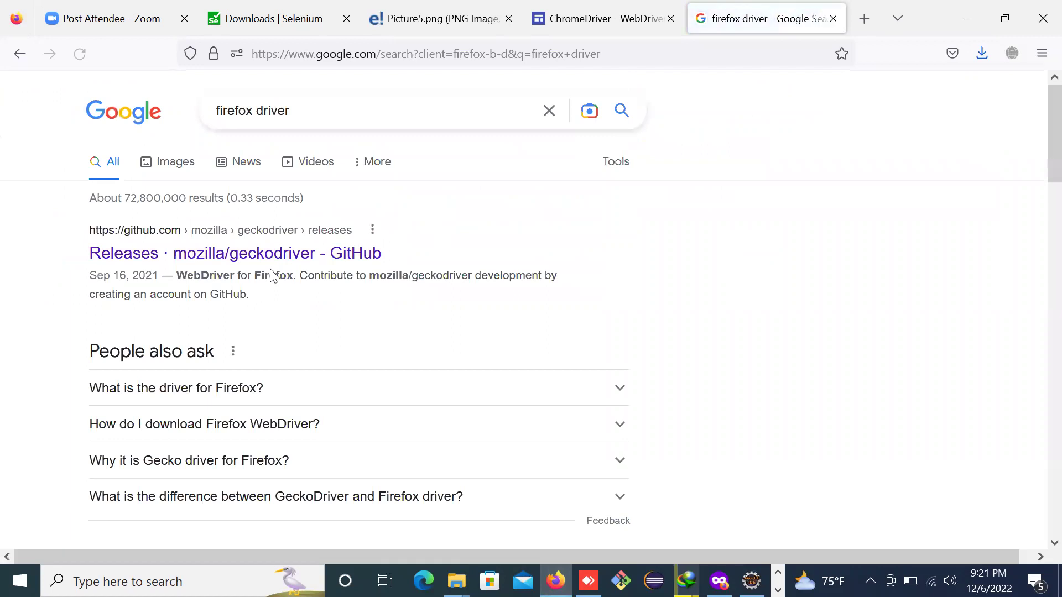
left_click(221, 257)
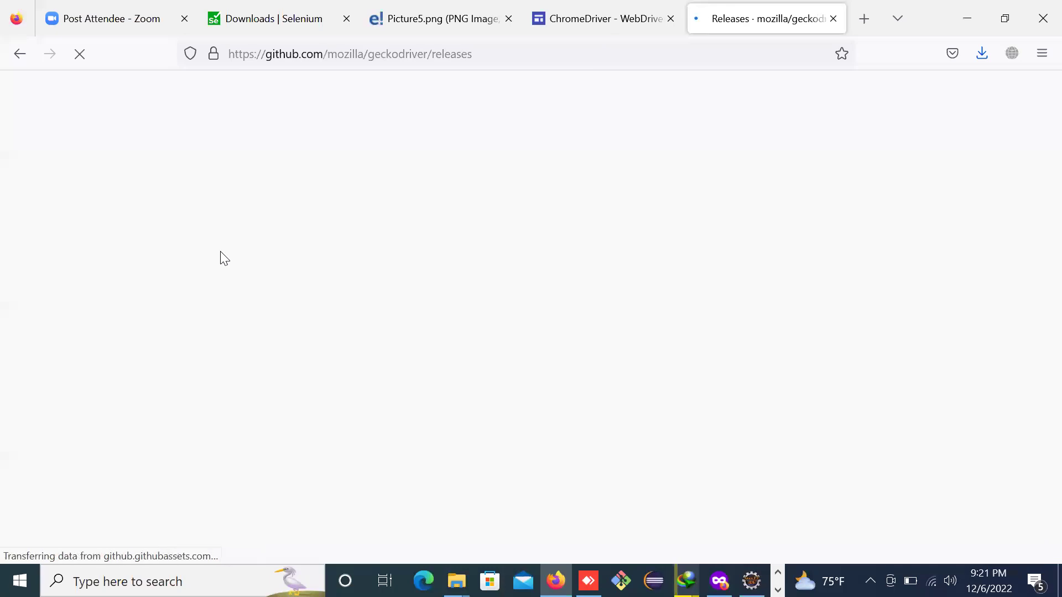
Download geckodriver-v0.32.0-win32.zip from the assets of the geckodriver 0.32.0 release.
scroll(442, 337, "down", 2)
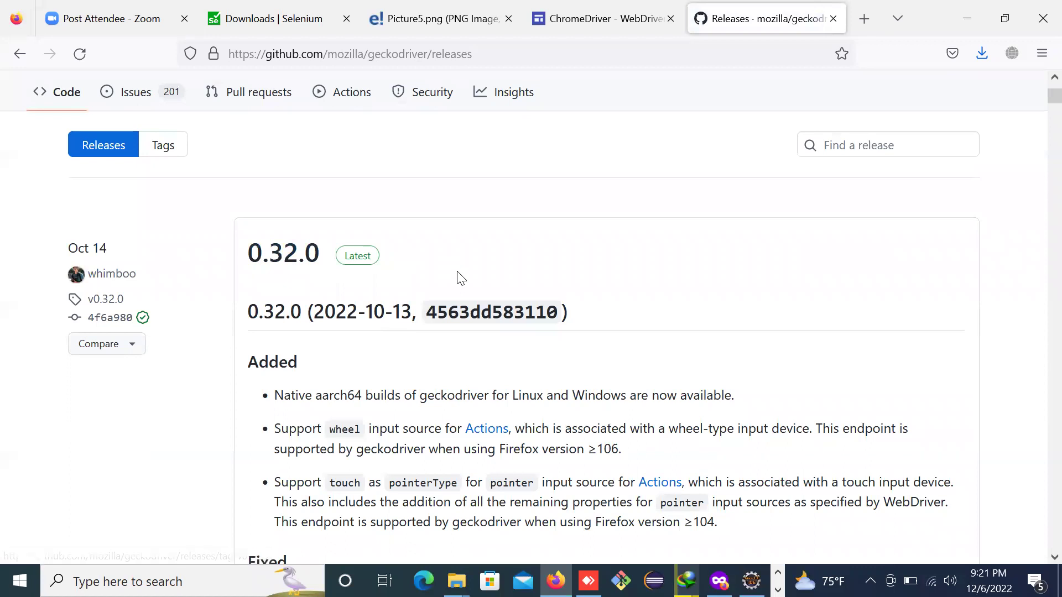
scroll(459, 277, "down", 7)
scroll(459, 277, "down", 13)
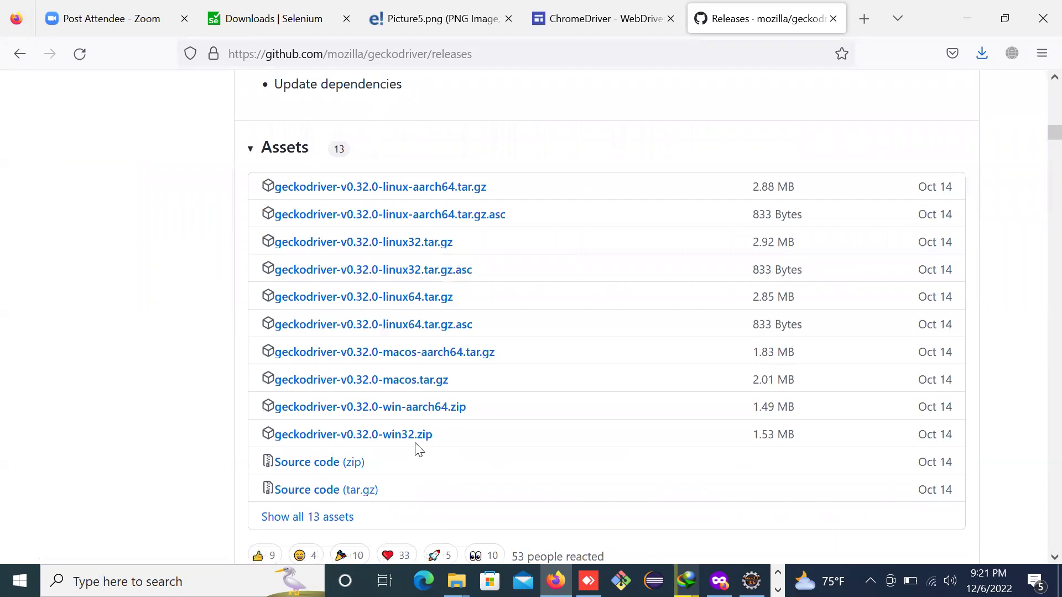
left_click(386, 446)
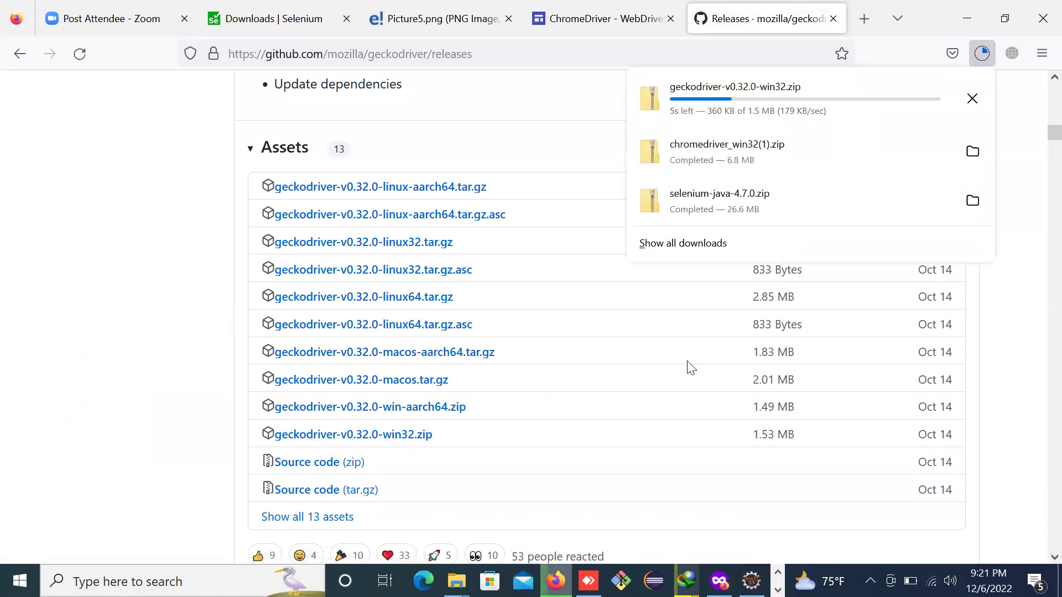
Minimize the Chrome window and look through the geckodriver 0.32.0 release notes and asset list.
scroll(690, 369, "up", 10)
scroll(690, 369, "up", 10)
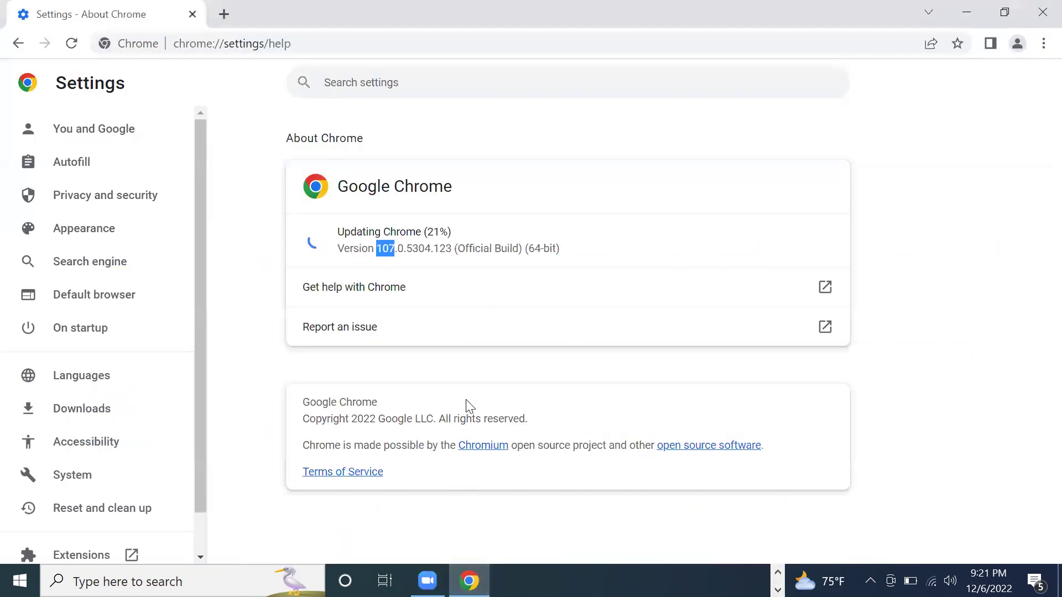
left_click(965, 17)
scroll(503, 367, "down", 15)
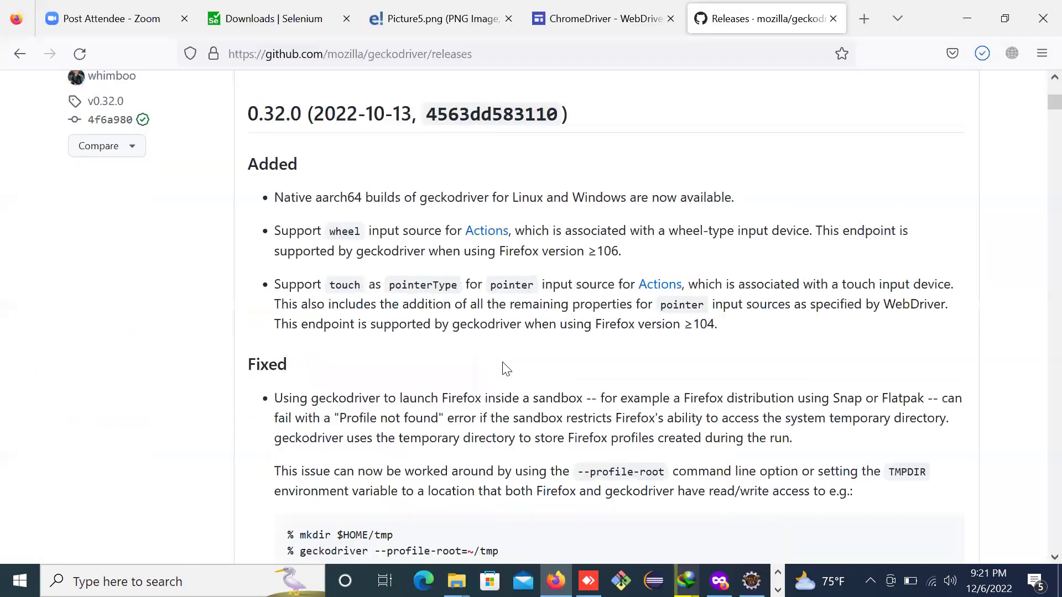
scroll(503, 367, "down", 8)
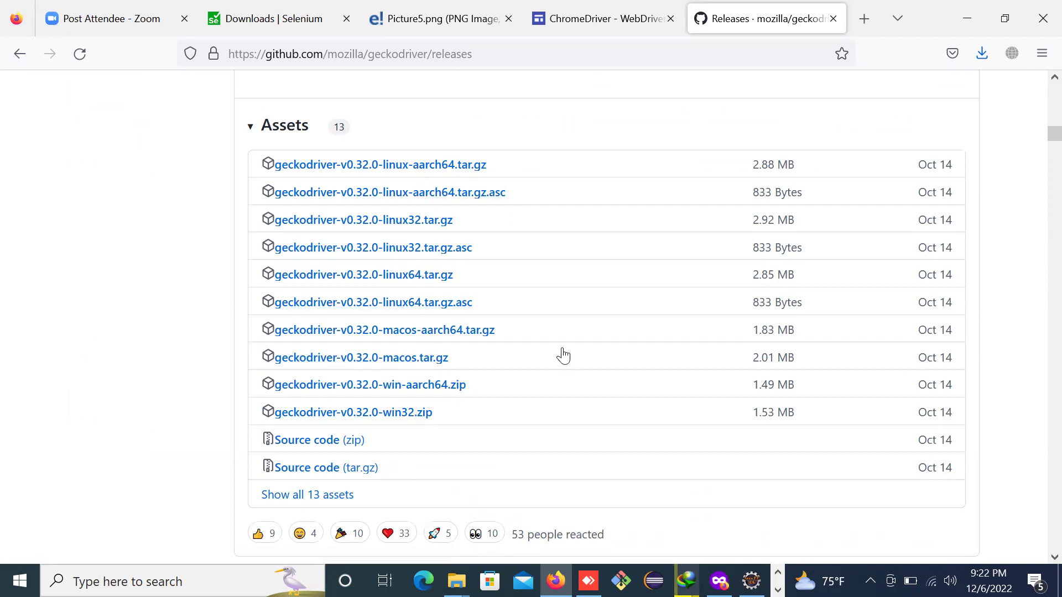
scroll(563, 356, "down", 3)
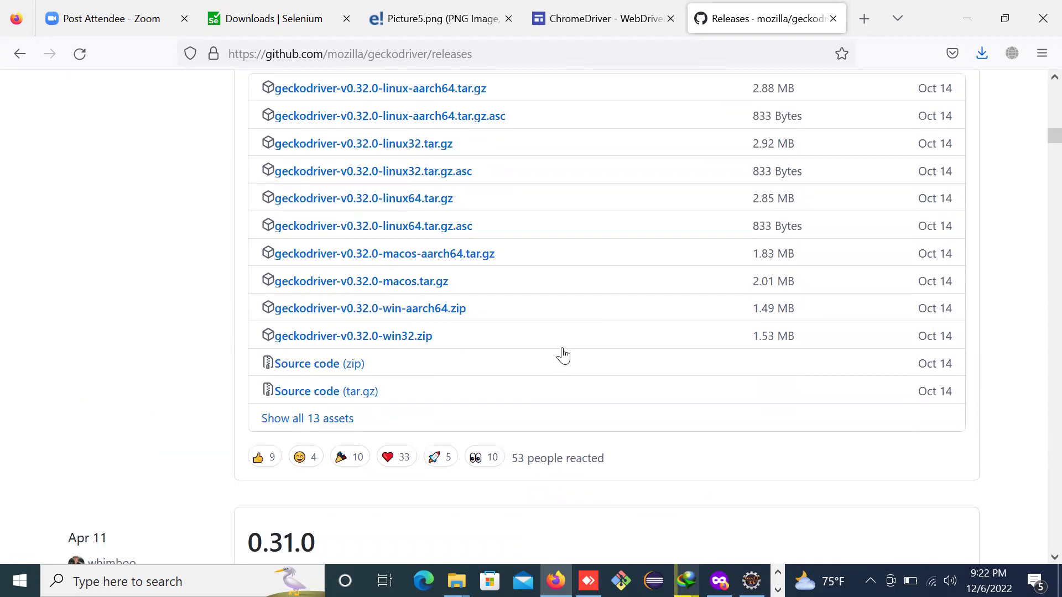
scroll(563, 354, "down", 10)
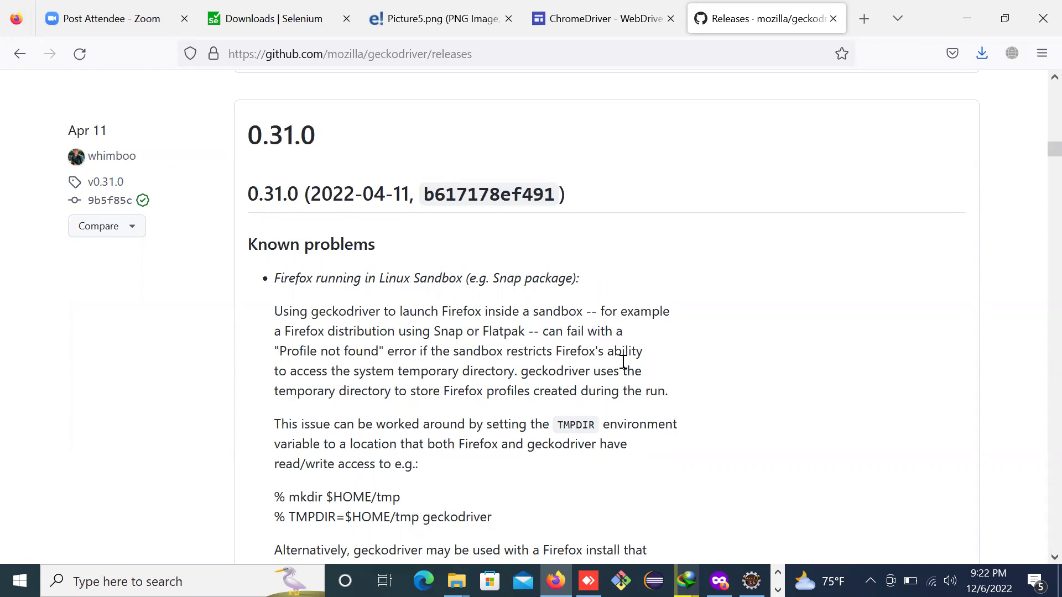
Switch to File Explorer and cut geckodriver-v0.32.0-win32.zip and chromedriver_win32(1).zip from the Downloads folder.
mouse_move(455, 581)
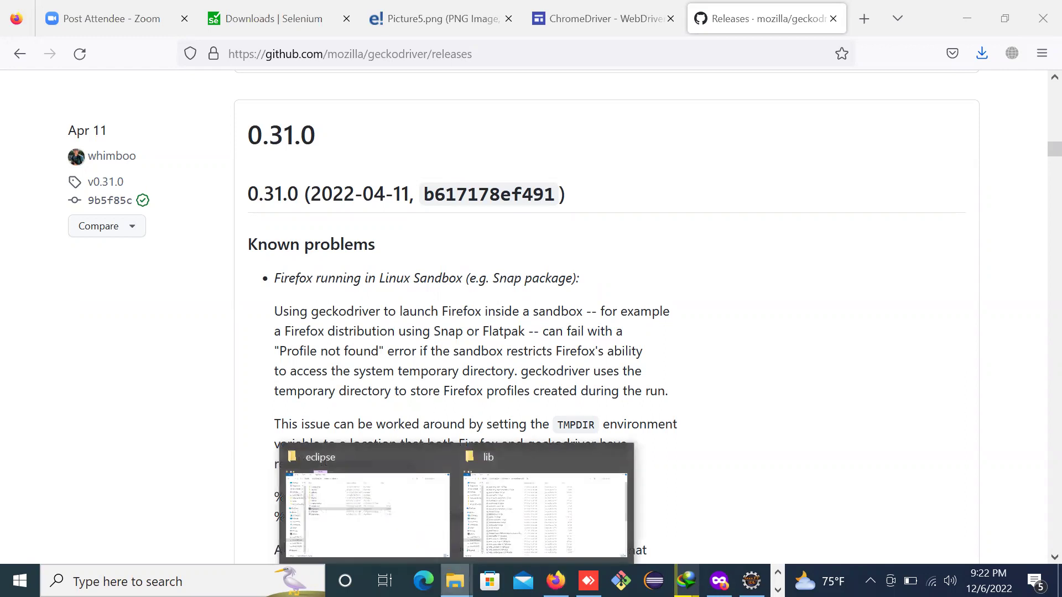
left_click(384, 475)
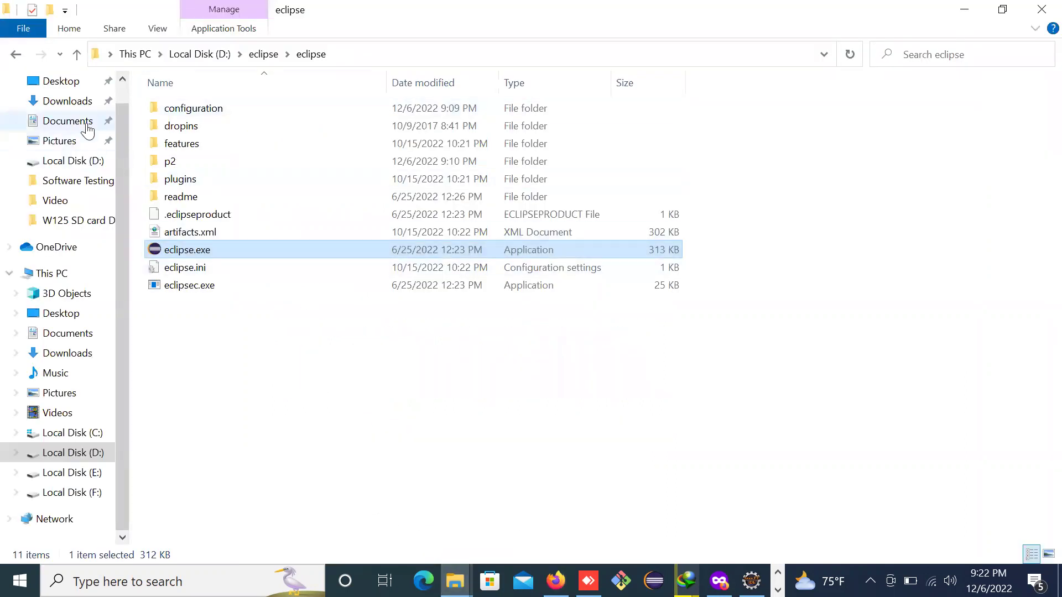
left_click(65, 110)
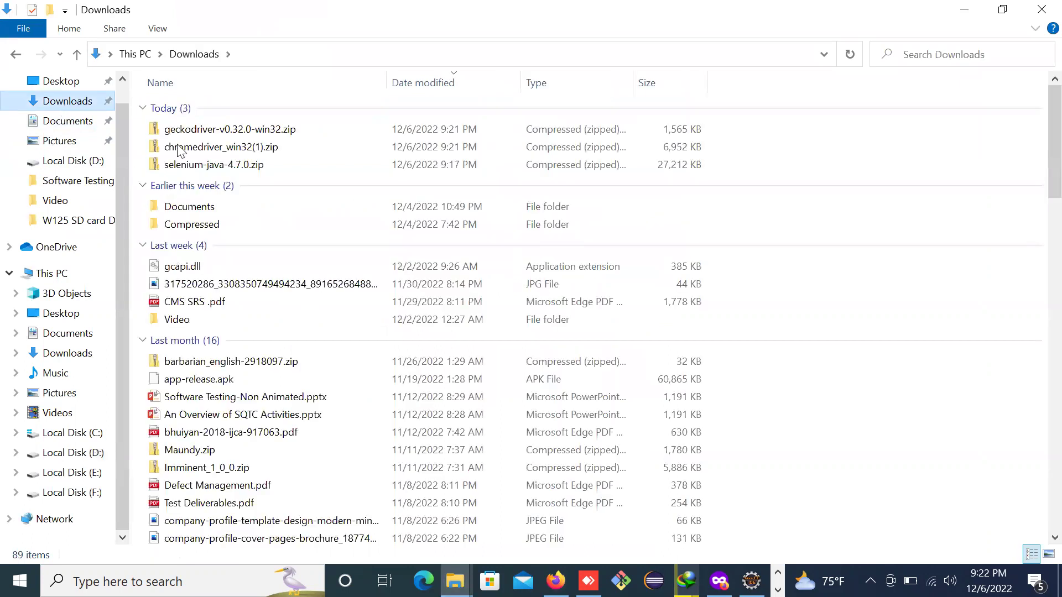
left_click(205, 135)
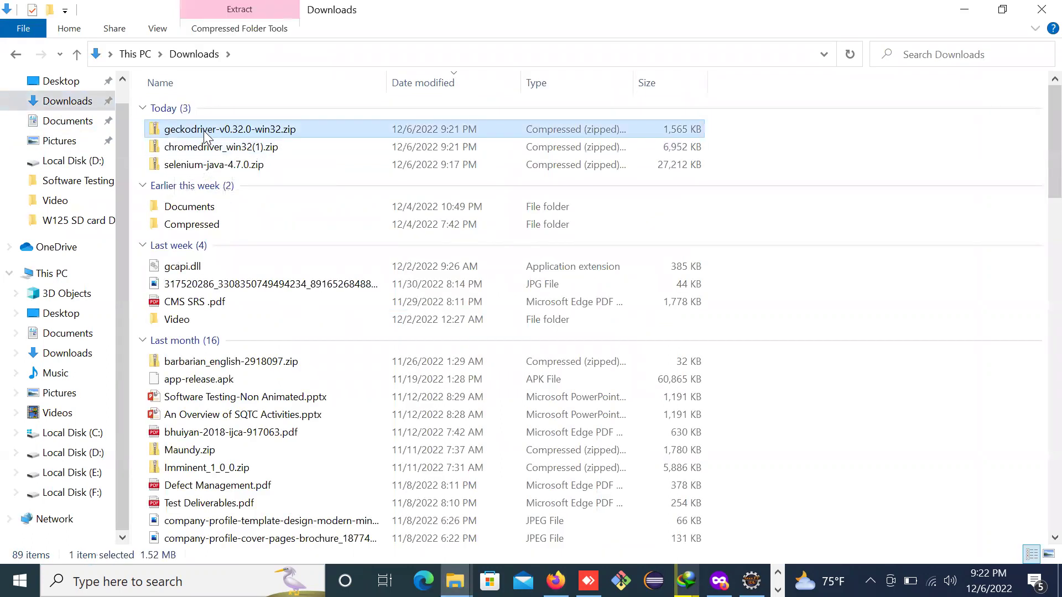
key("shift+Down")
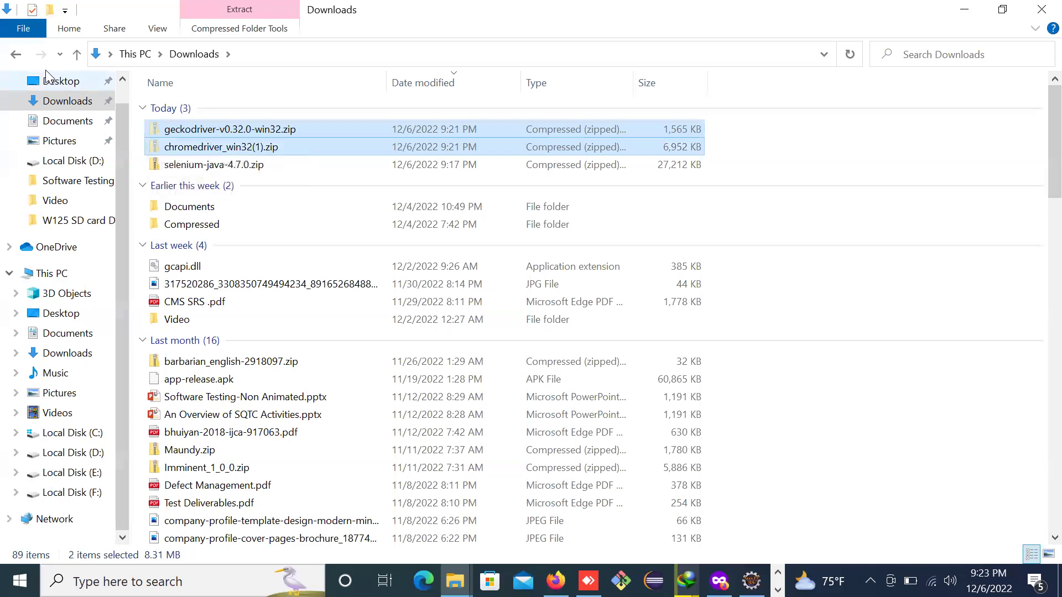
Create a folder named "Selenium WebDriver With Java" on Local Disk (D:) and paste the two driver archives into it.
left_click(64, 276)
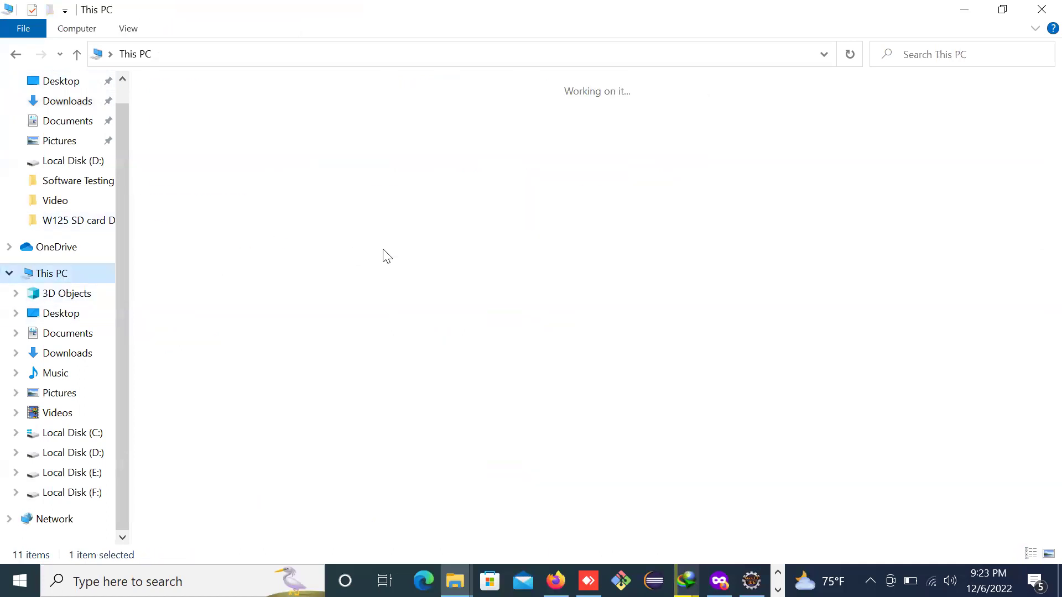
left_click(421, 235)
double_click(420, 235)
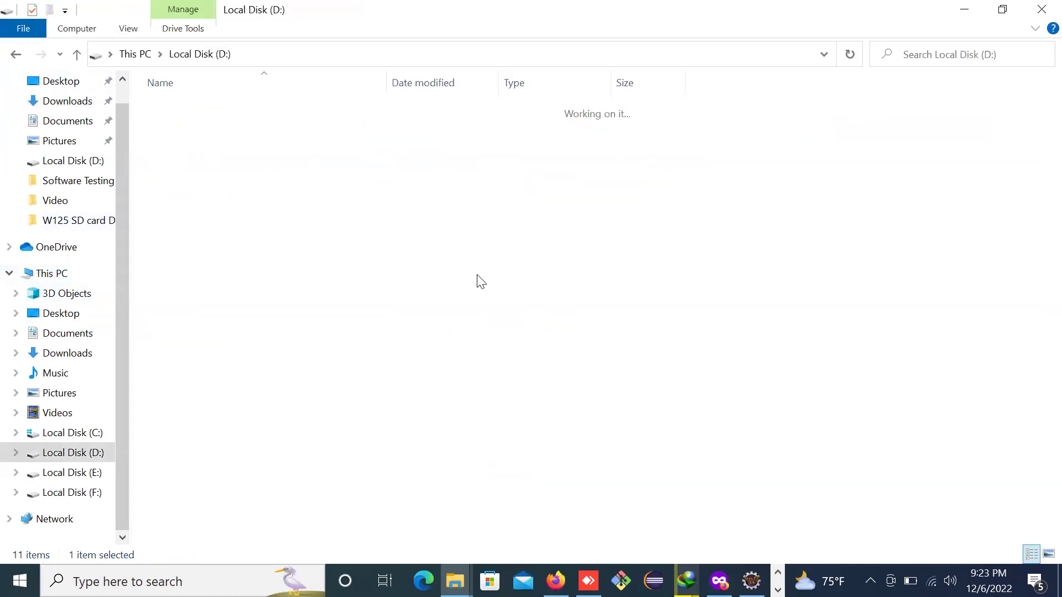
right_click(808, 276)
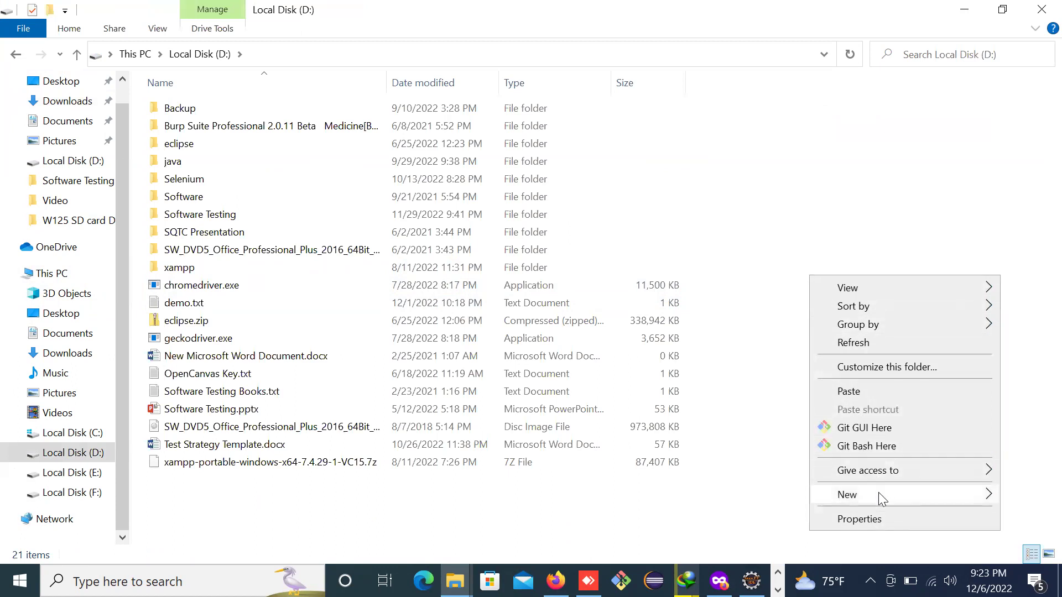
mouse_move(878, 493)
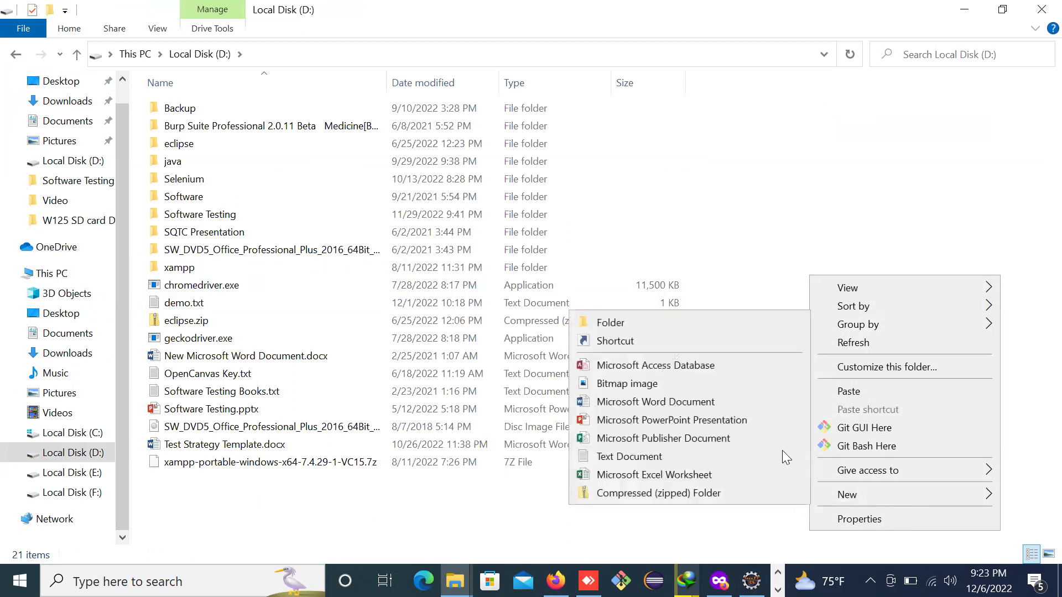
left_click(640, 329)
type("Selen")
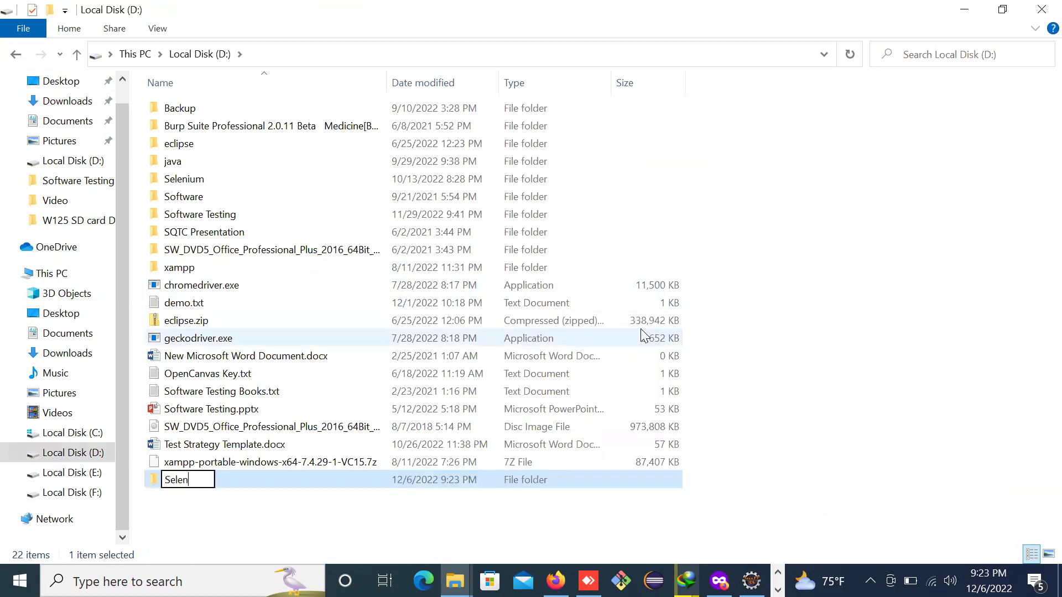
type("ium WebDriver")
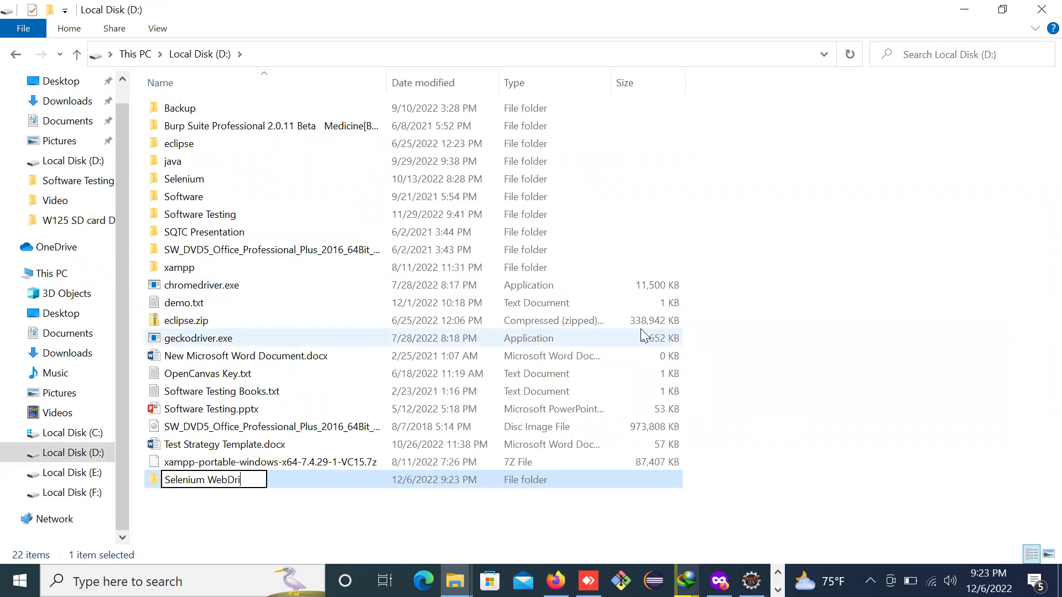
type("Java")
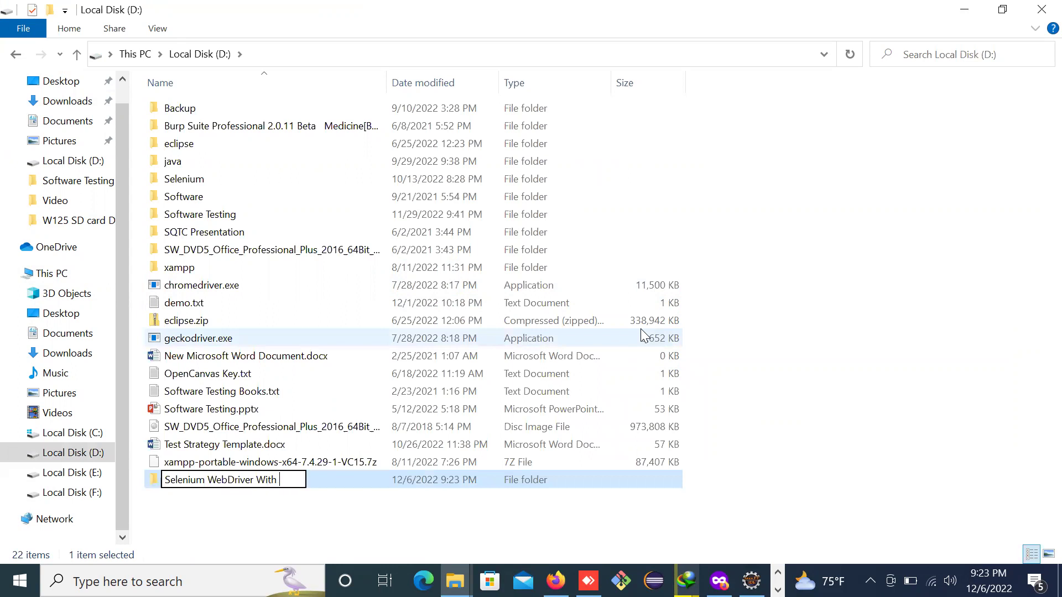
key("Return")
key("Return")
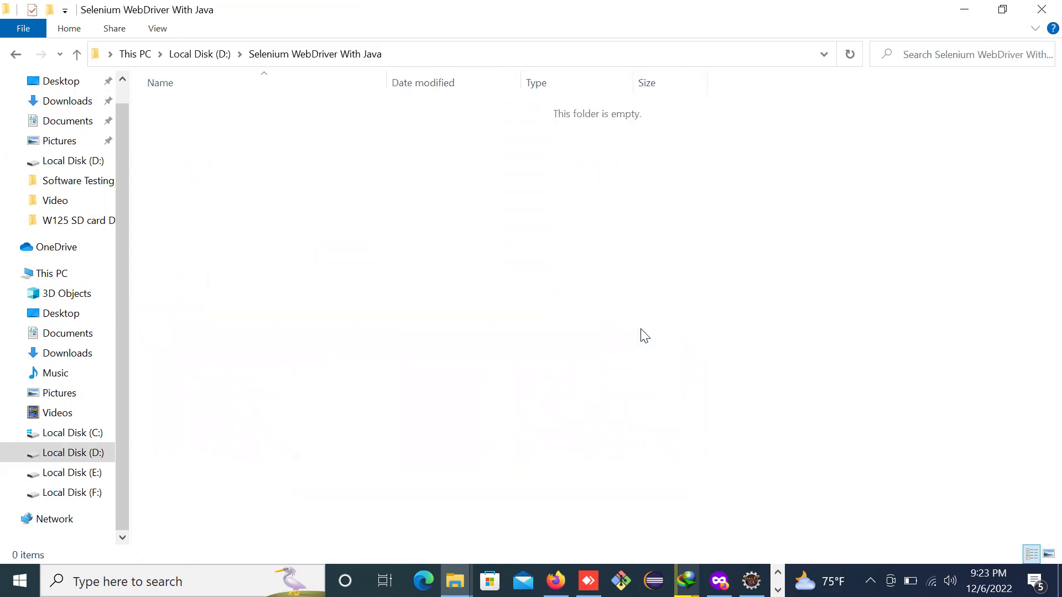
key("ctrl+v")
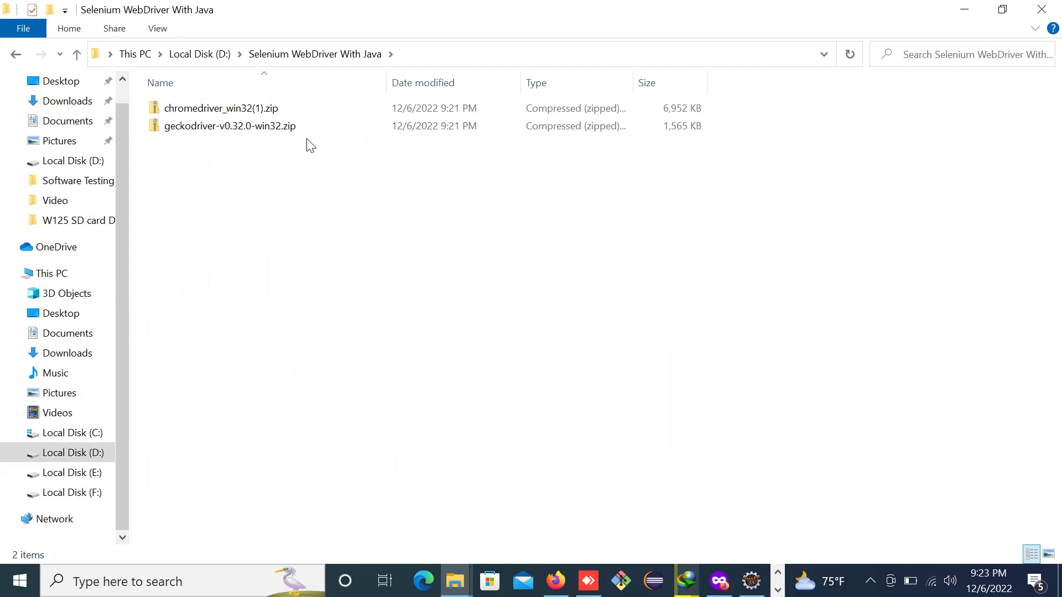
Extract chromedriver_win32(1).zip into the current folder with 7-Zip and select the extracted chromedriver.exe.
left_click(237, 111)
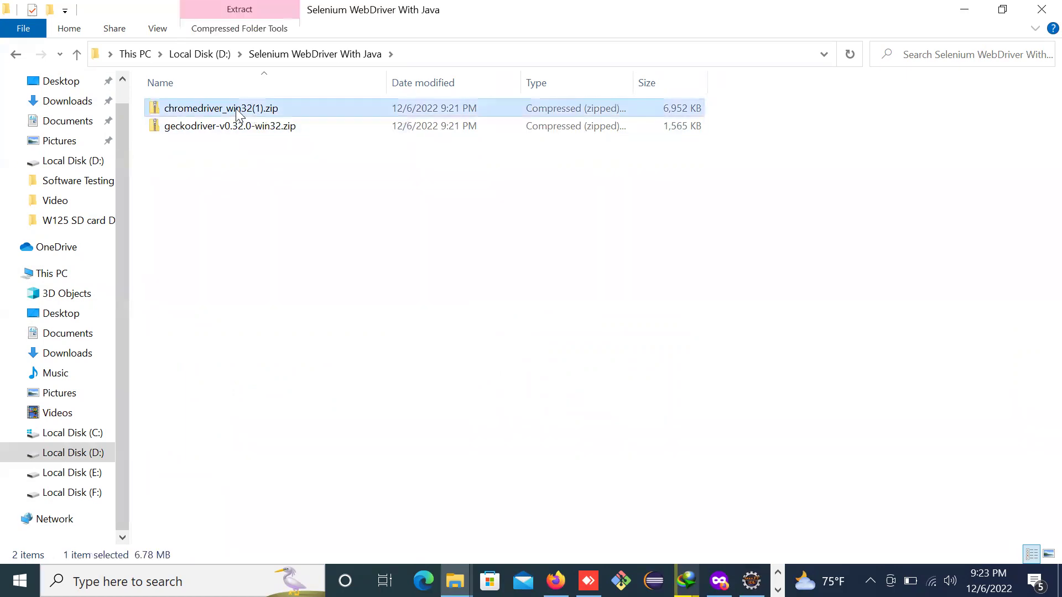
right_click(237, 109)
mouse_move(374, 198)
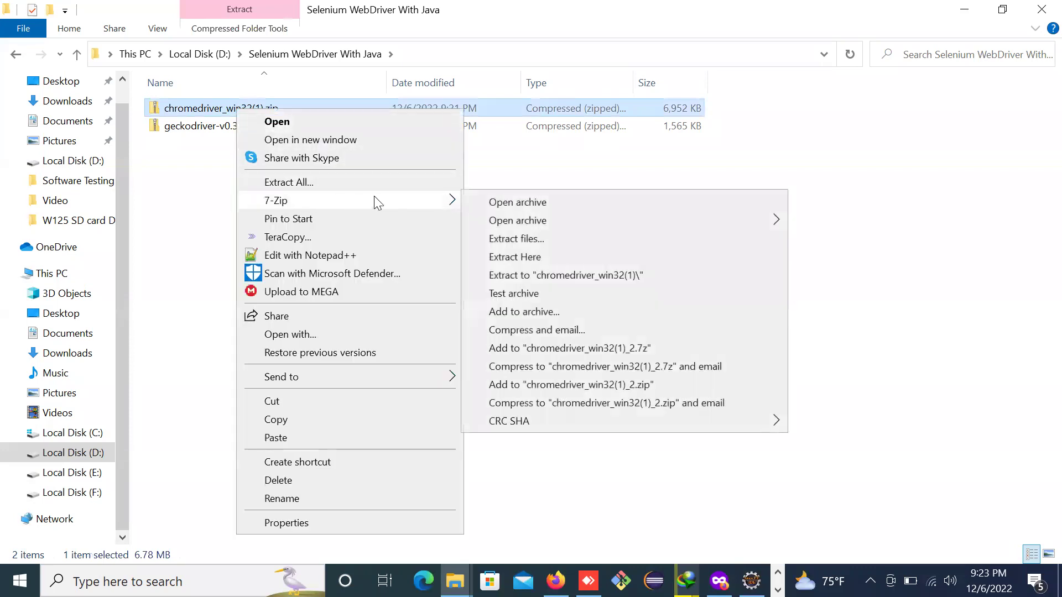
left_click(521, 257)
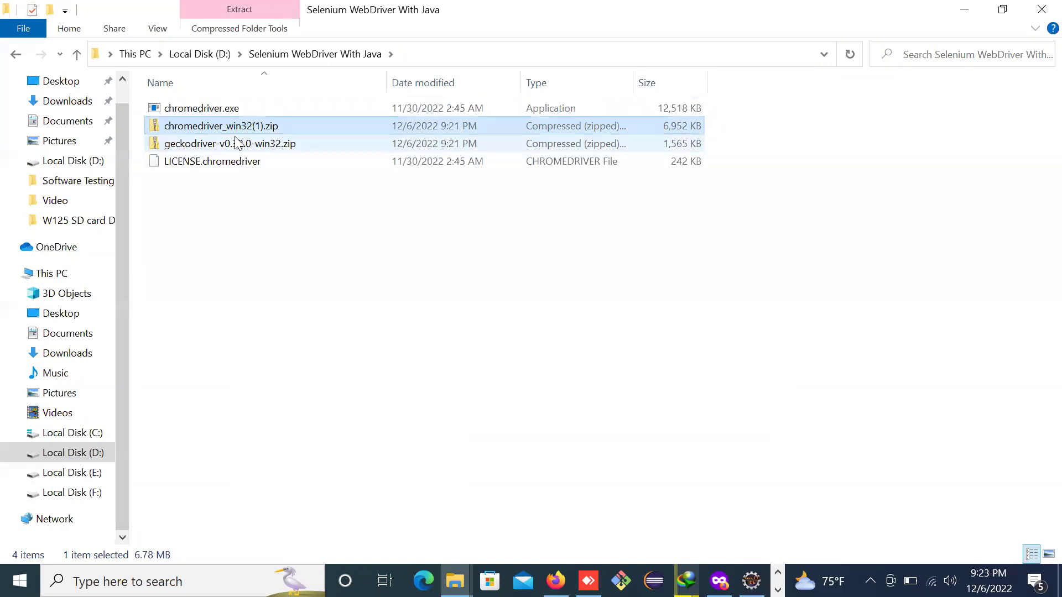
left_click(201, 111)
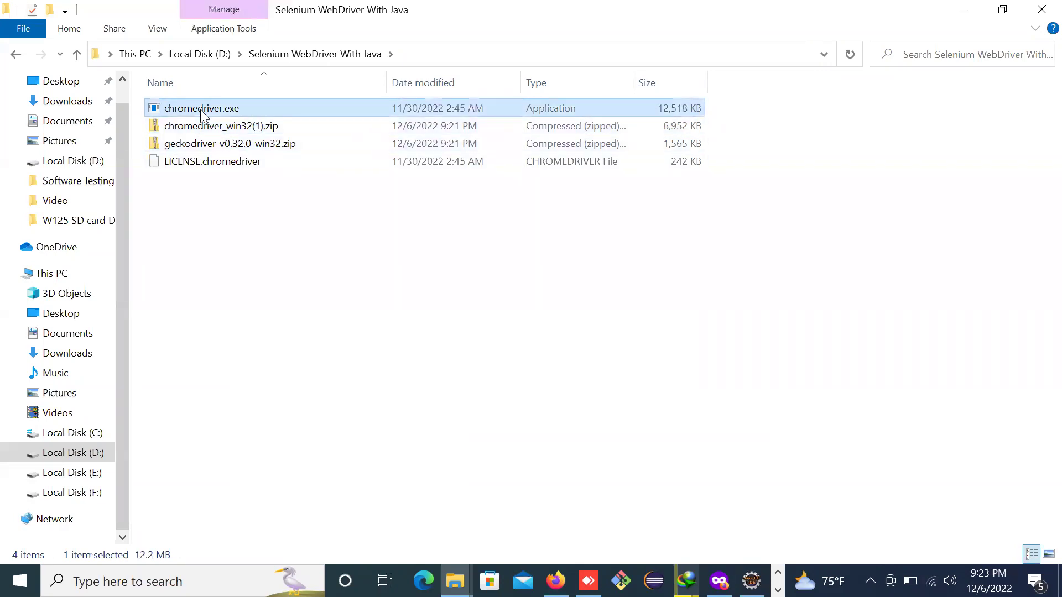
Create a folder named "drivers" on Local Disk (D:), open it and try to paste the clipboard files there.
left_click(209, 54)
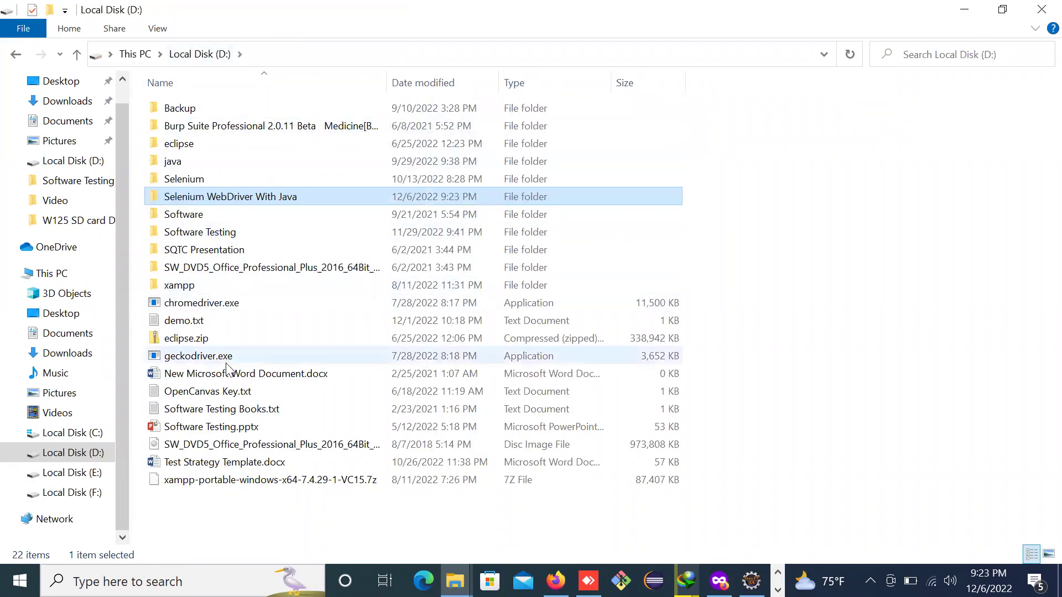
right_click(232, 517)
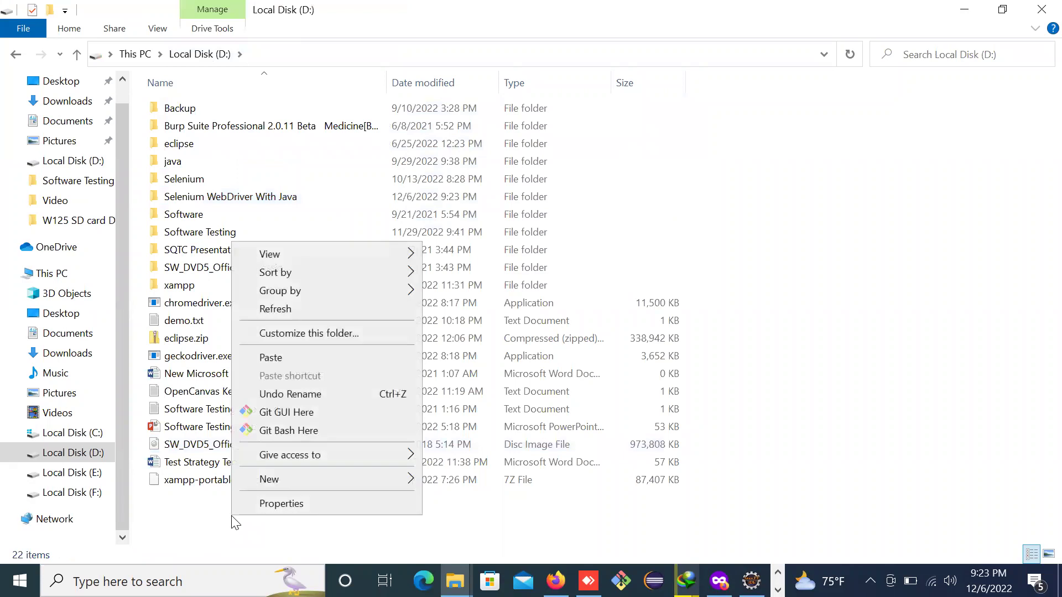
mouse_move(345, 487)
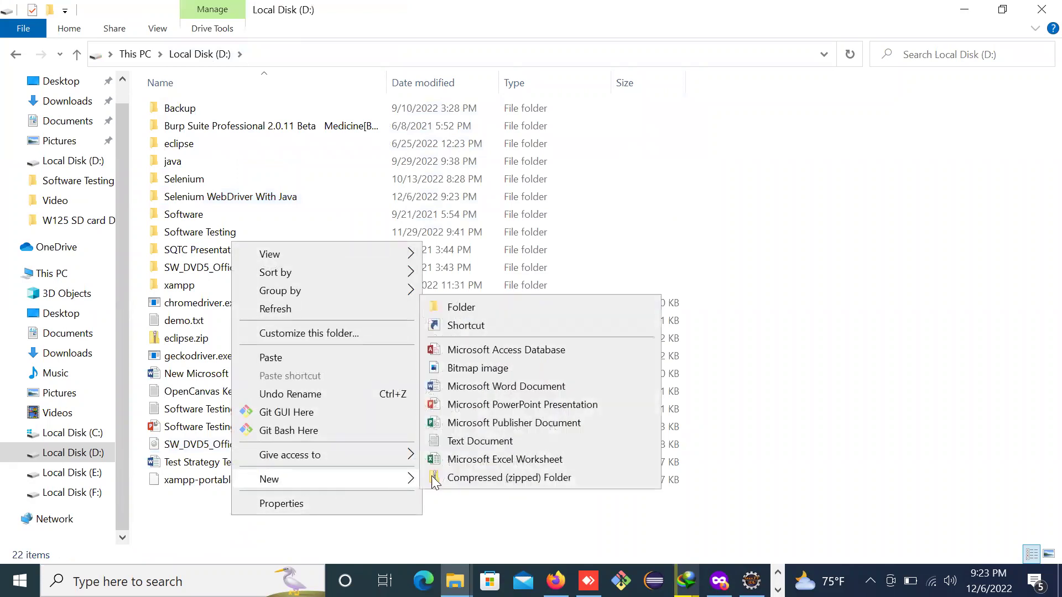
left_click(486, 309)
type("drivers")
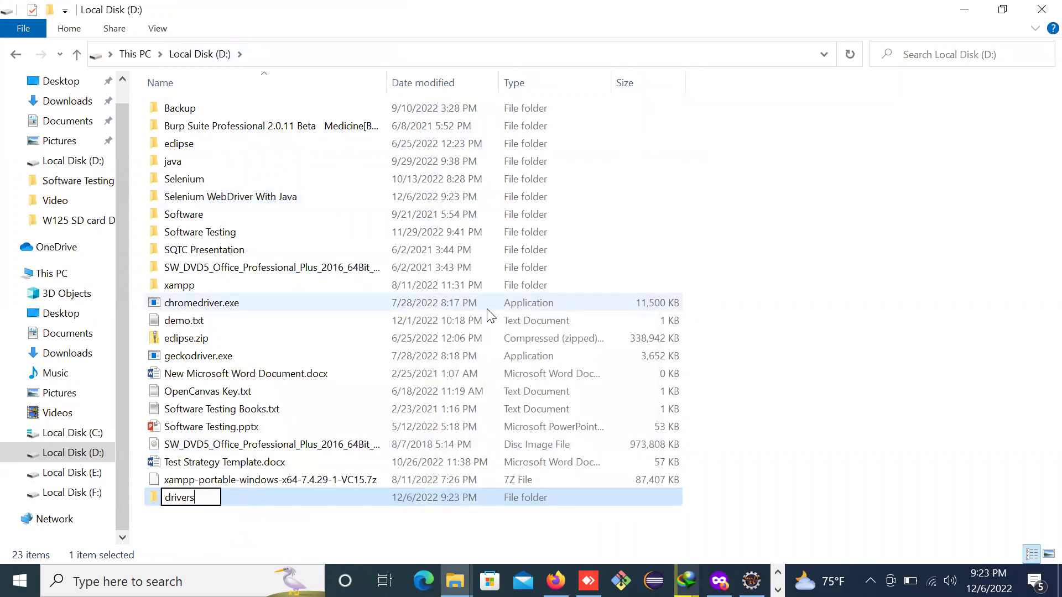
key("Return")
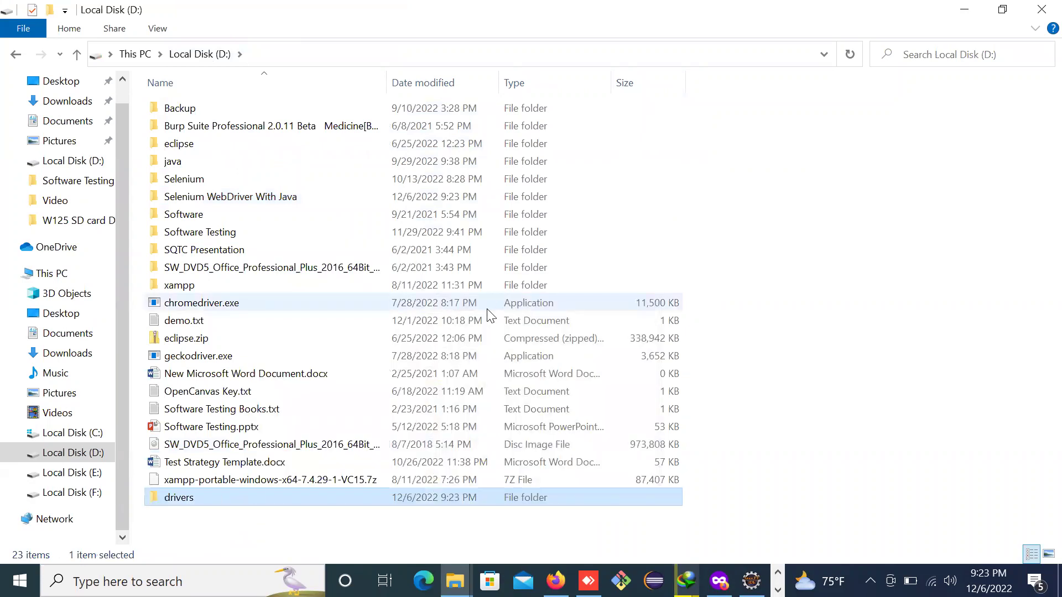
double_click(272, 493)
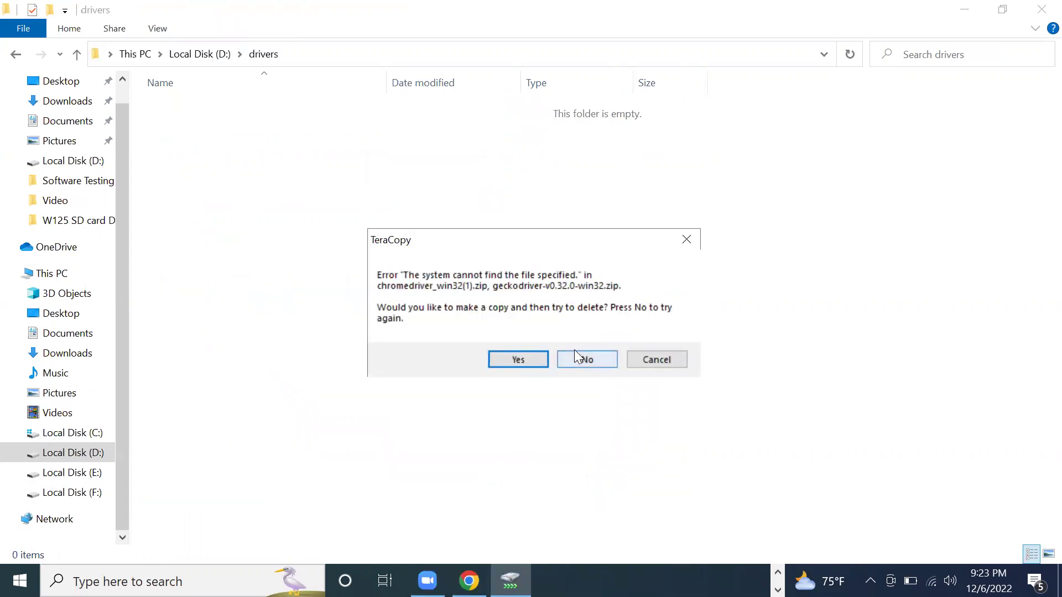
left_click(656, 360)
Copy the extracted chromedriver.exe from the "Selenium WebDriver With Java" folder into the drivers folder on Local Disk (D:).
left_click(191, 56)
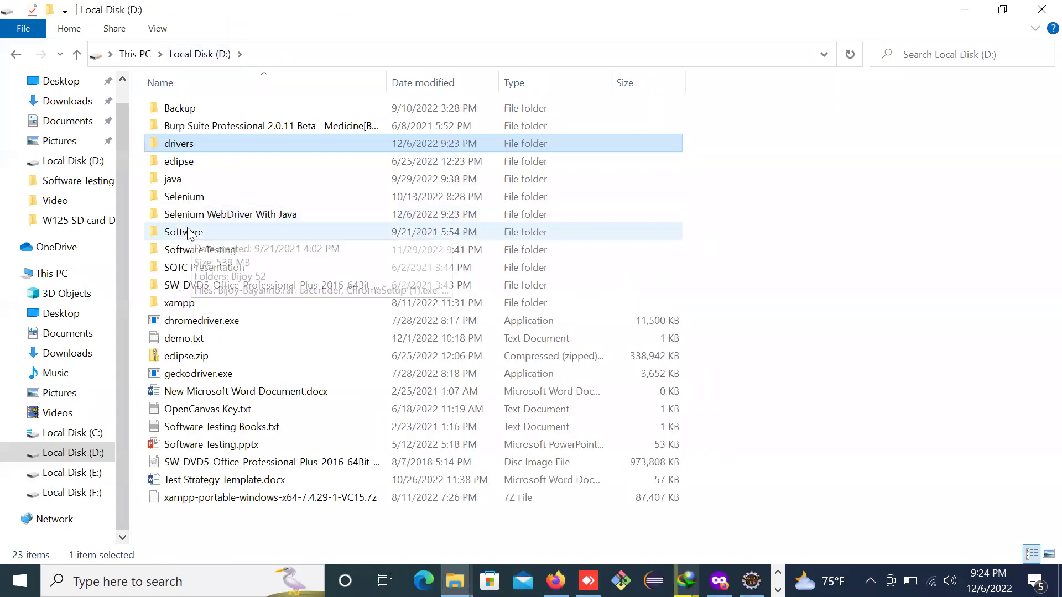
double_click(221, 214)
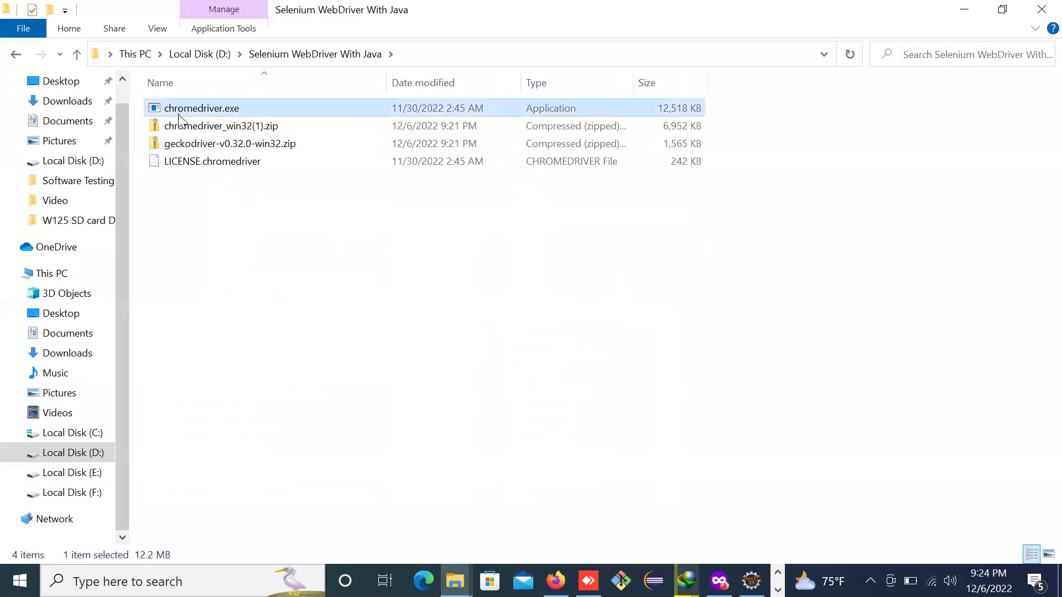
left_click(196, 54)
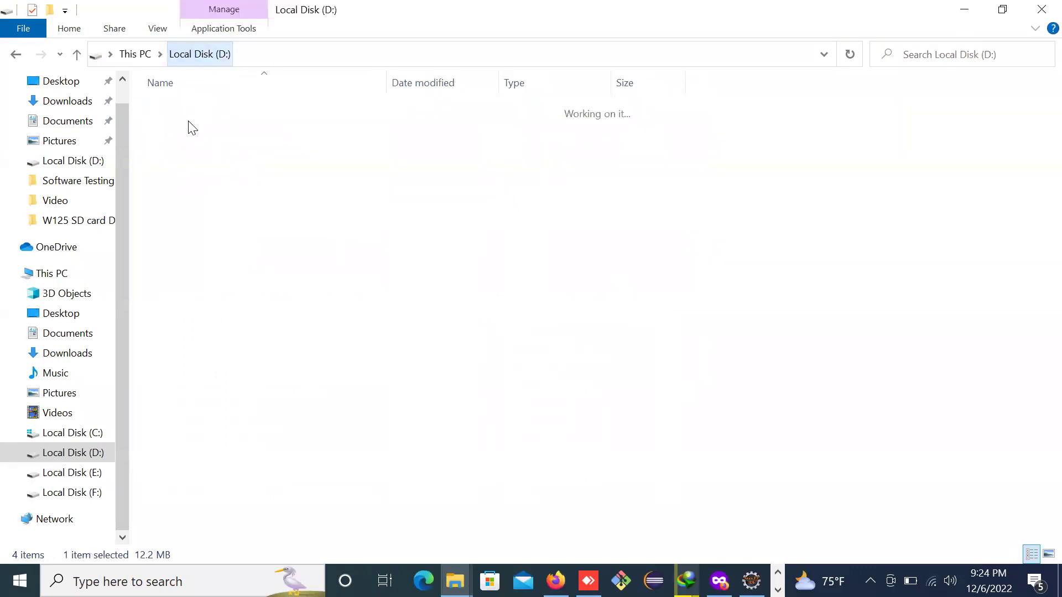
double_click(183, 145)
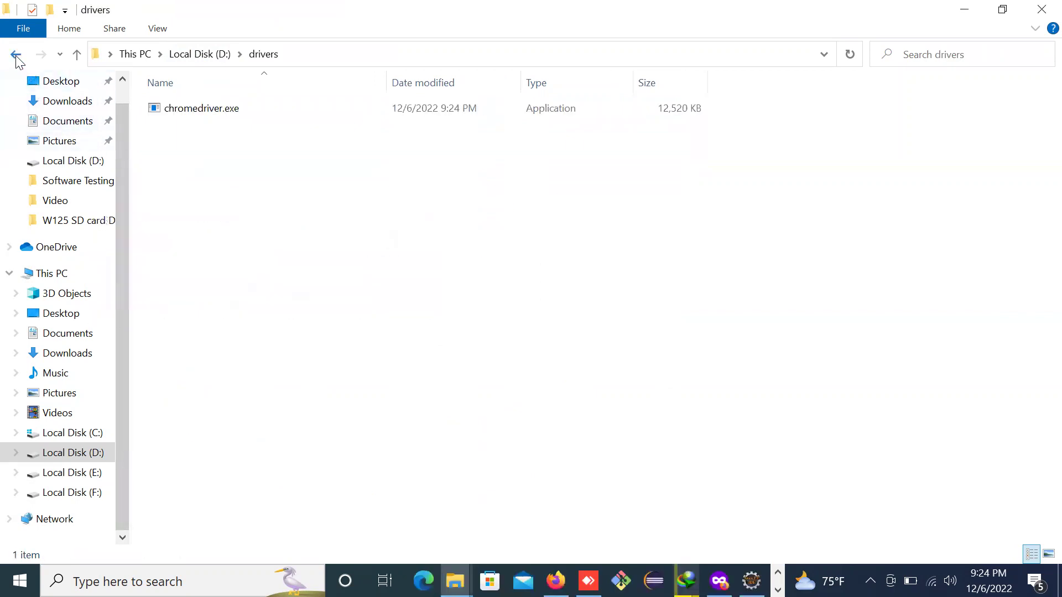
Return to the "Selenium WebDriver With Java" folder and extract geckodriver-v0.32.0-win32.zip into it with 7-Zip.
left_click(16, 54)
double_click(234, 217)
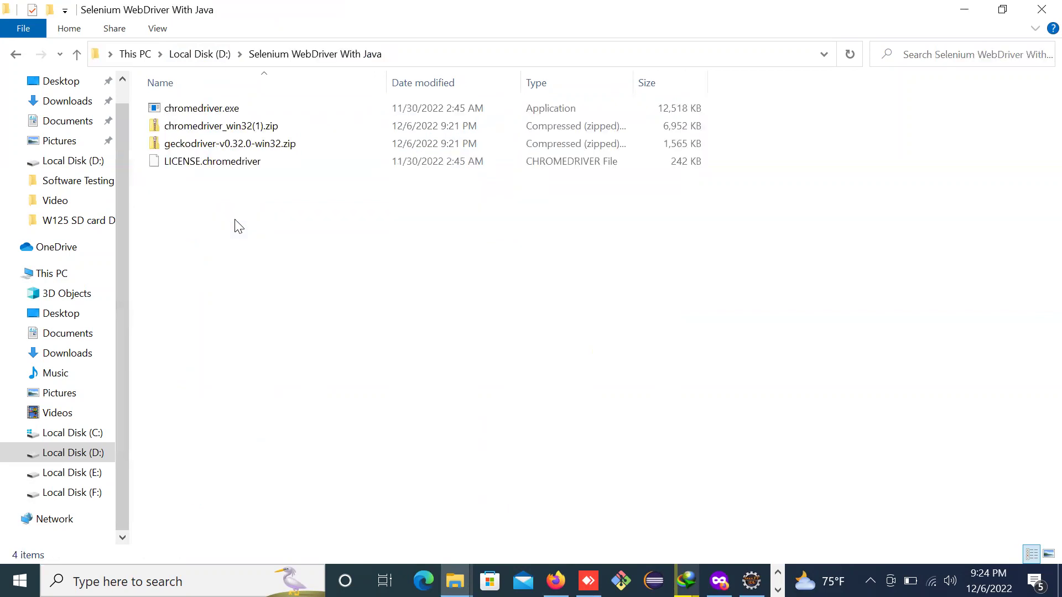
left_click(208, 144)
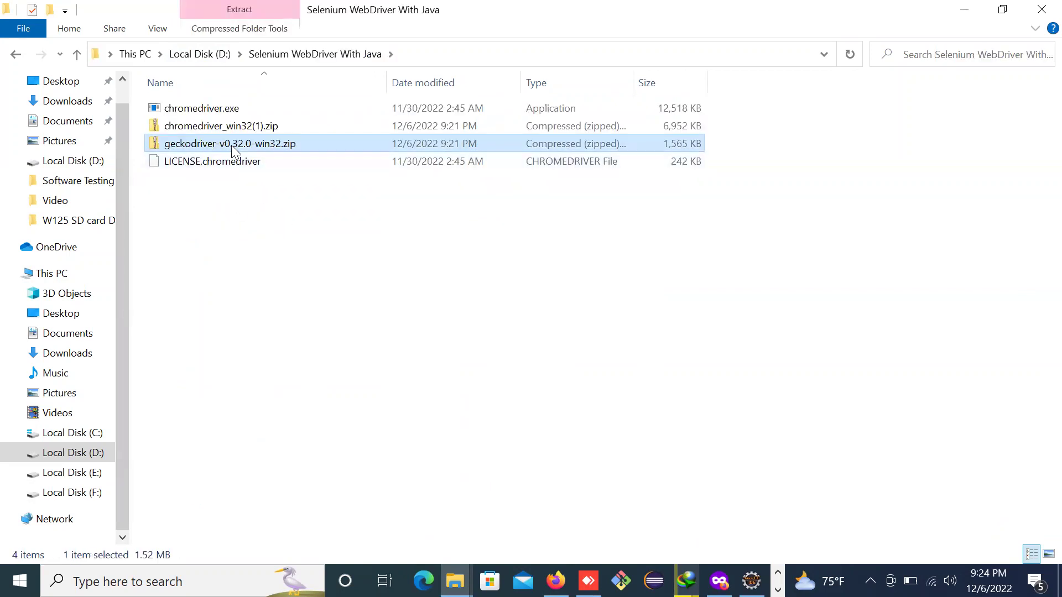
right_click(231, 145)
mouse_move(329, 230)
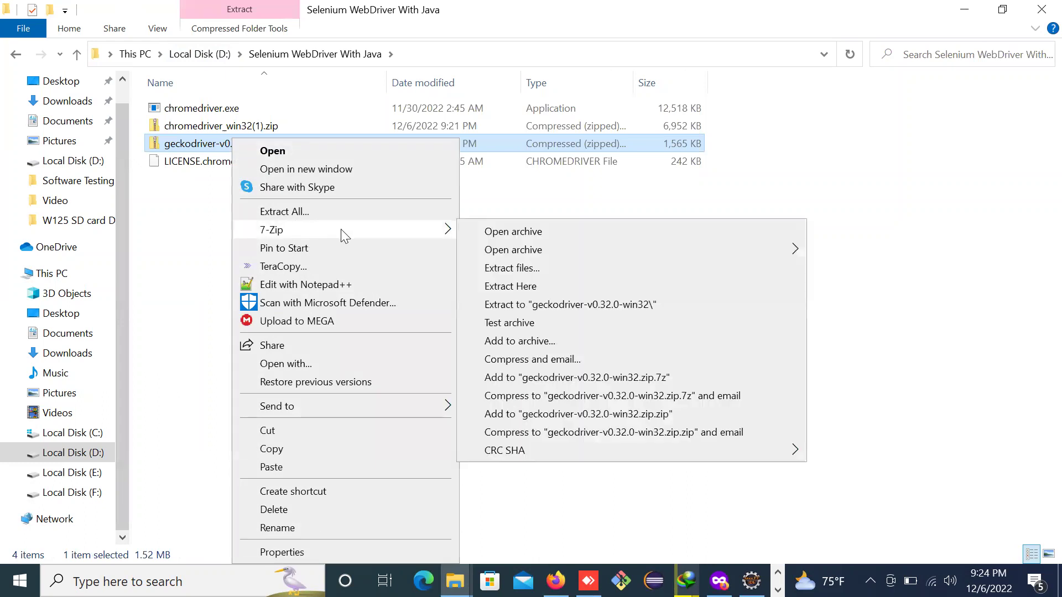
left_click(538, 285)
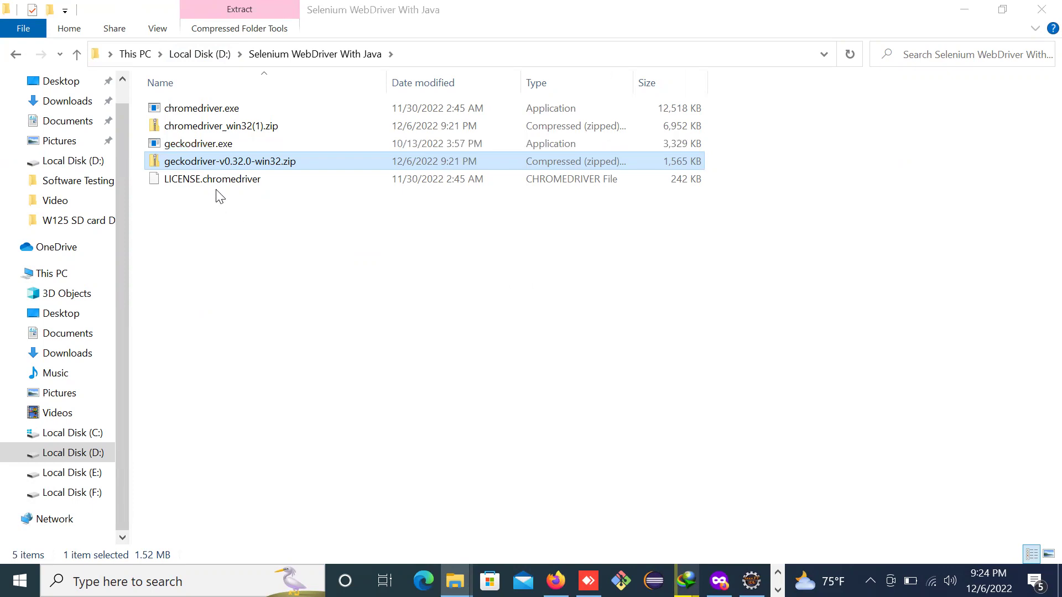
Copy the extracted geckodriver.exe into the drivers folder on Local Disk (D:).
left_click(192, 146)
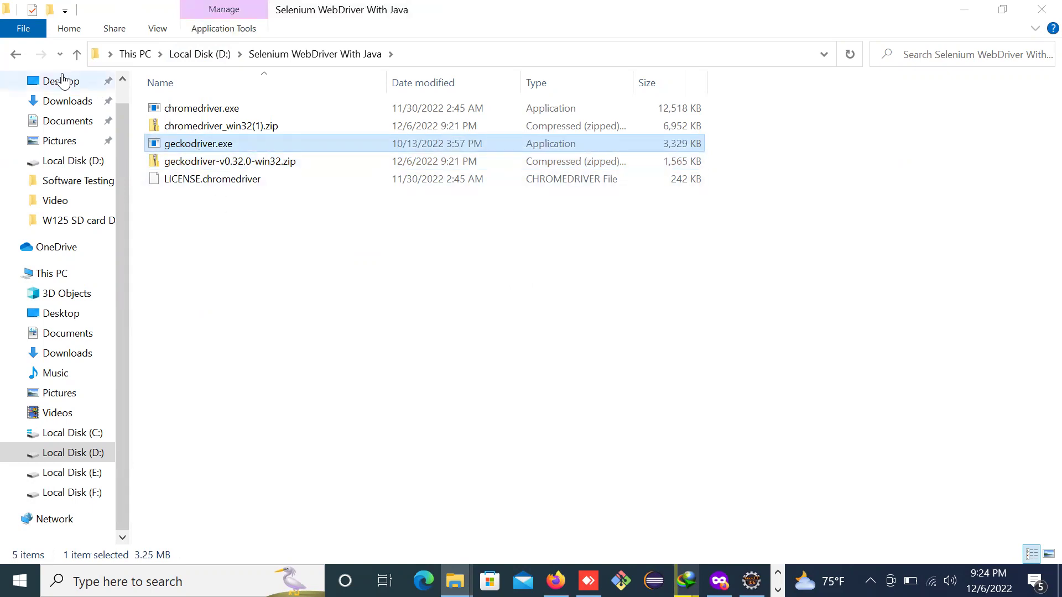
left_click(16, 54)
double_click(190, 147)
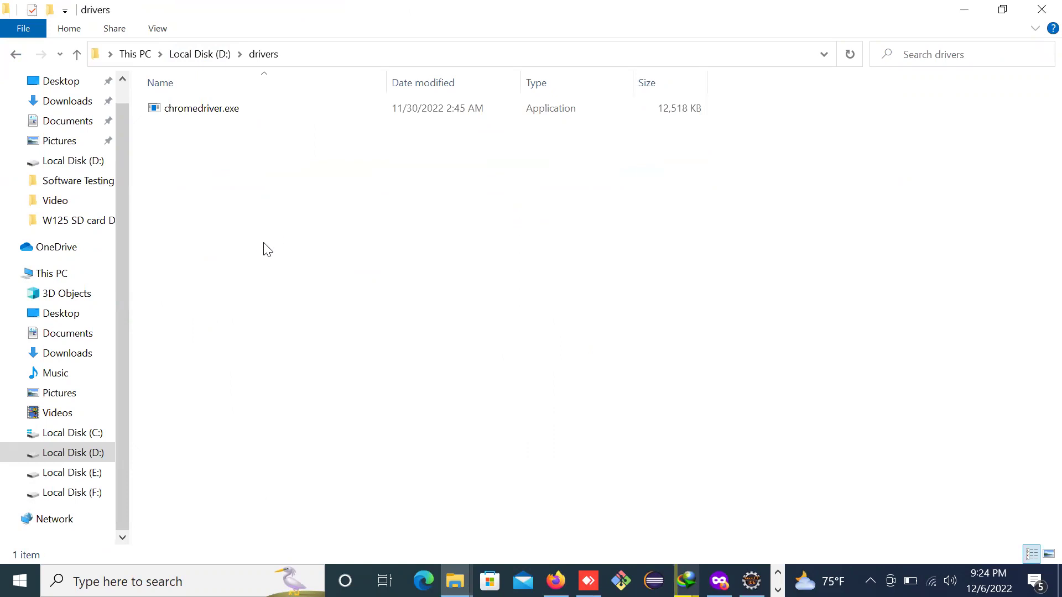
key("ctrl+v")
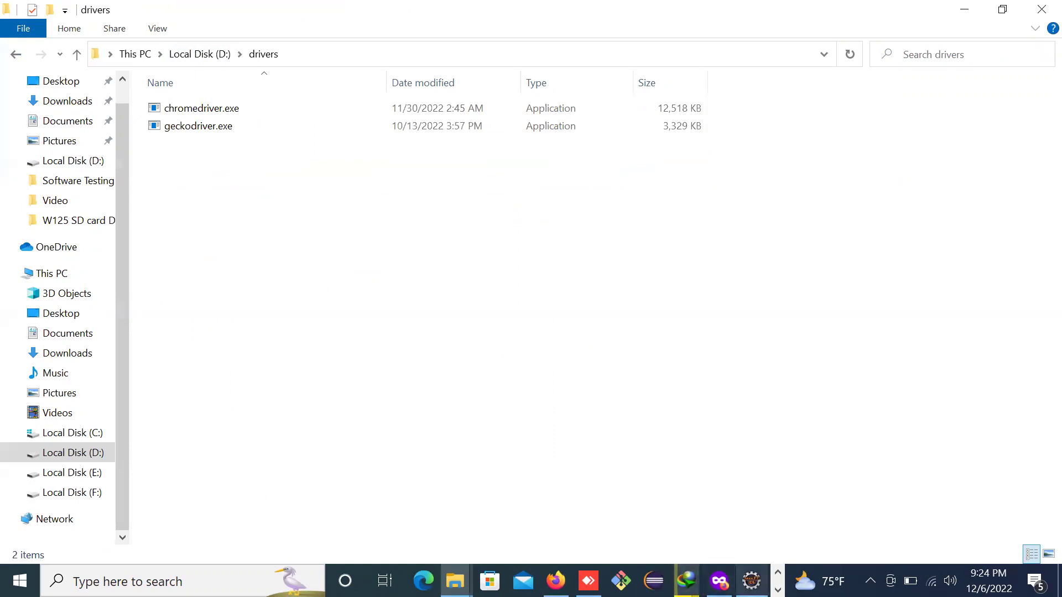
Switch to Eclipse and bring up the context options of the SeleniumWebDriverWIthJava project.
mouse_move(751, 580)
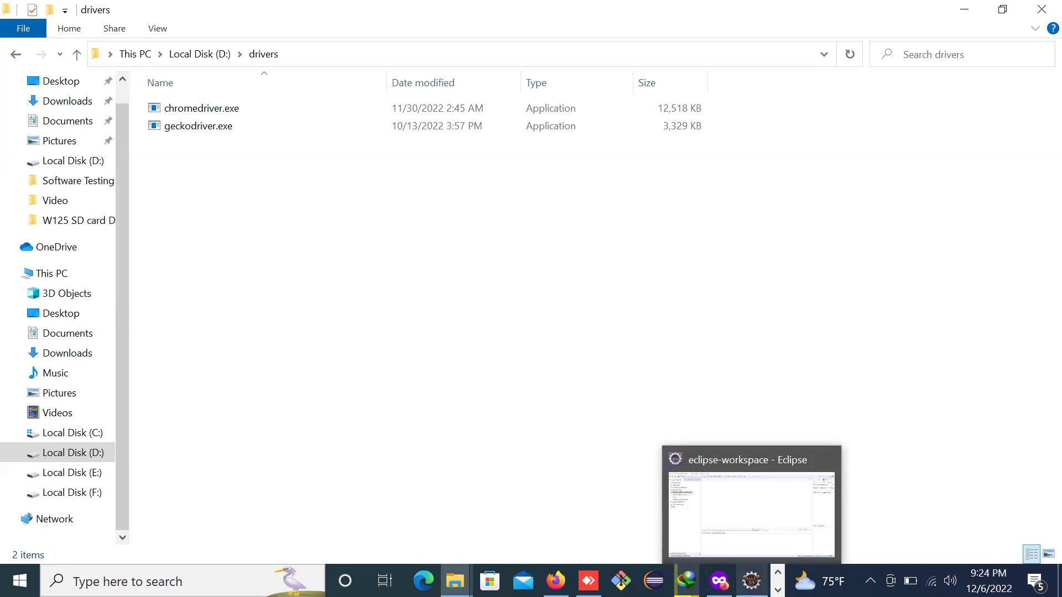
left_click_drag(247, 160, 198, 110)
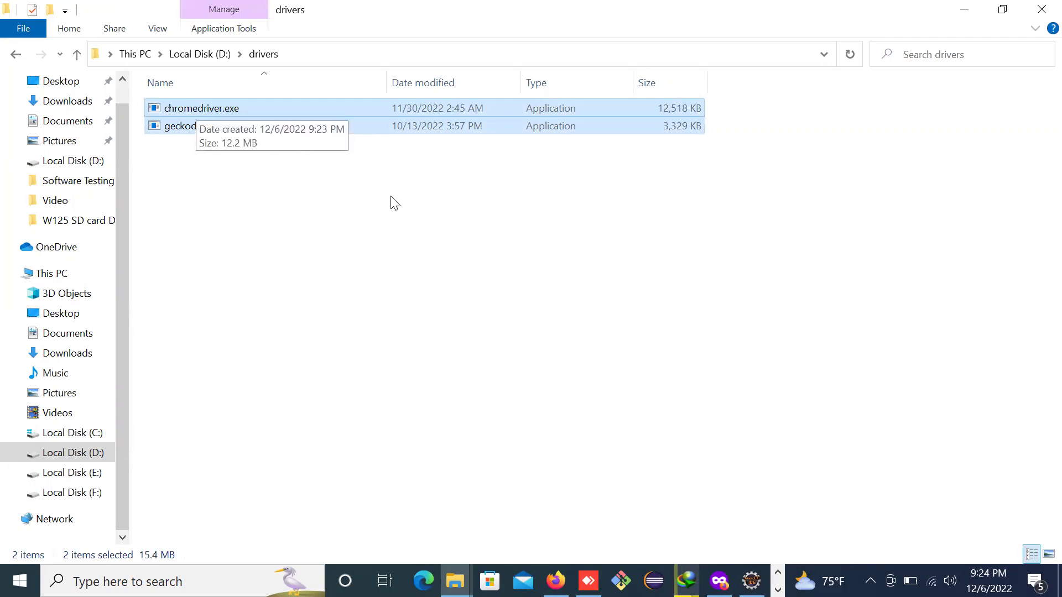
left_click(608, 422)
left_click(751, 581)
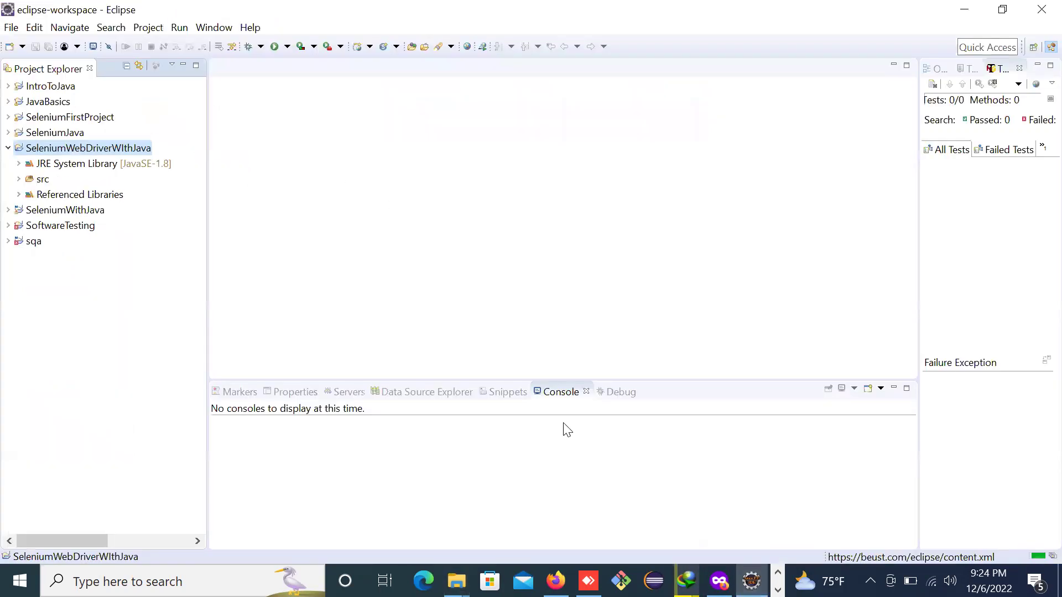
right_click(102, 157)
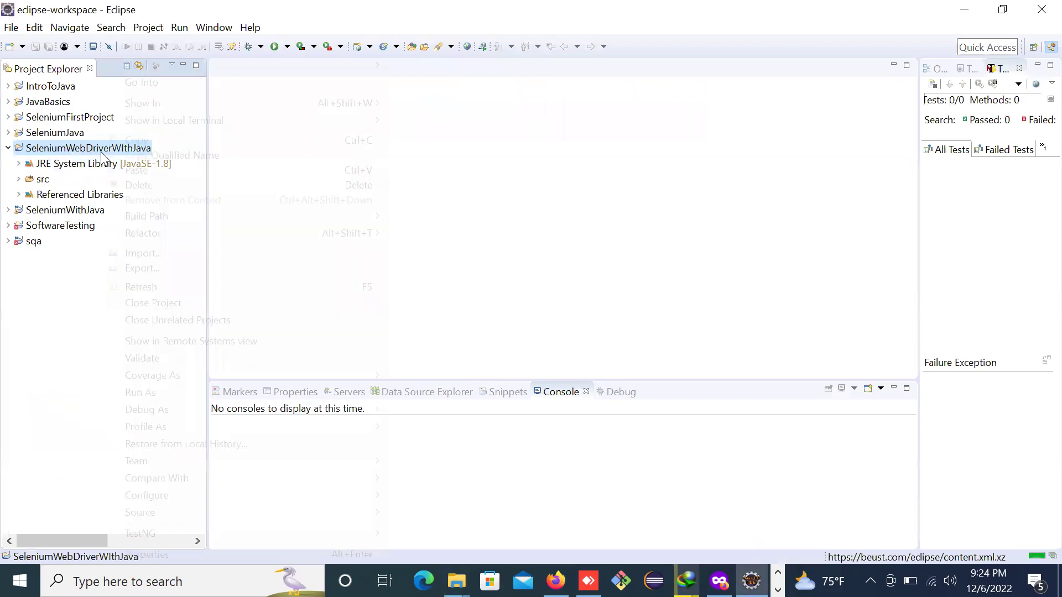